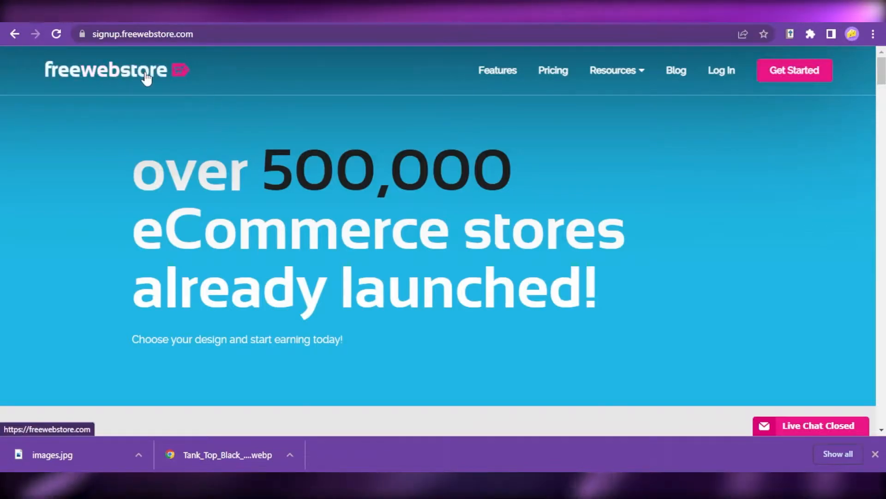
- Browse the gallery of store designs on the Freewebstore signup page to compare the available templates
scroll(258, 238, down, 7)
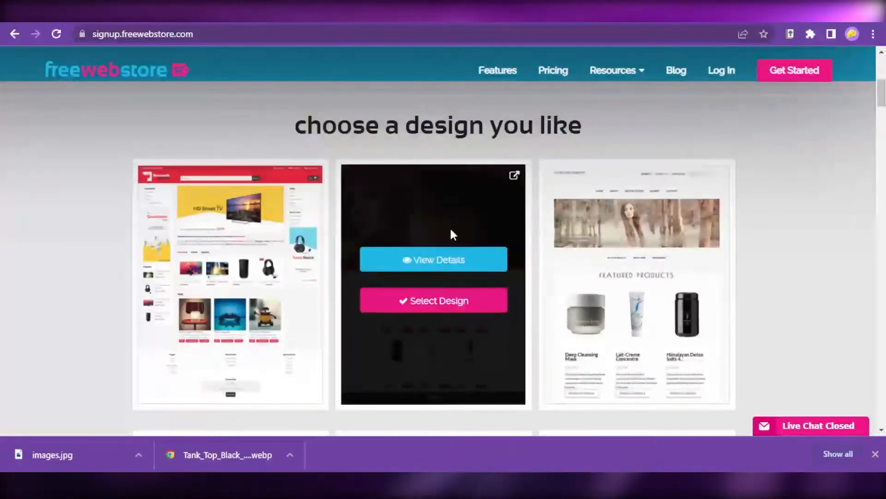
scroll(568, 283, up, 7)
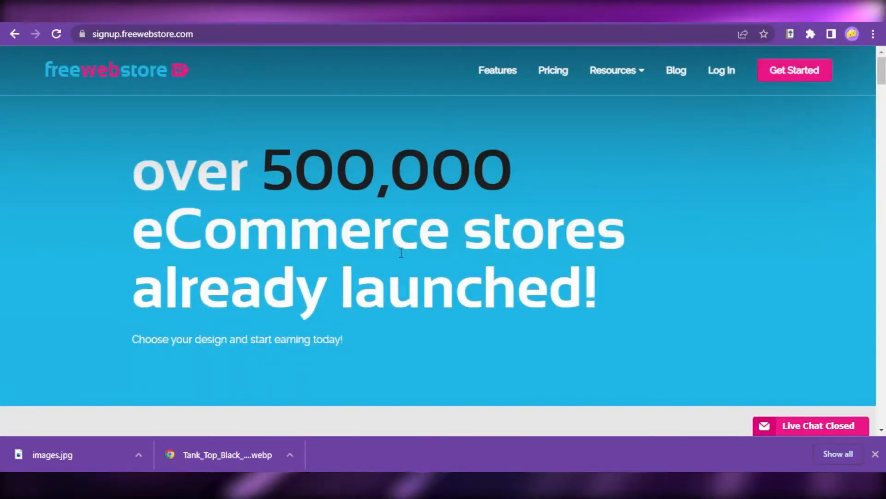
scroll(570, 286, down, 10)
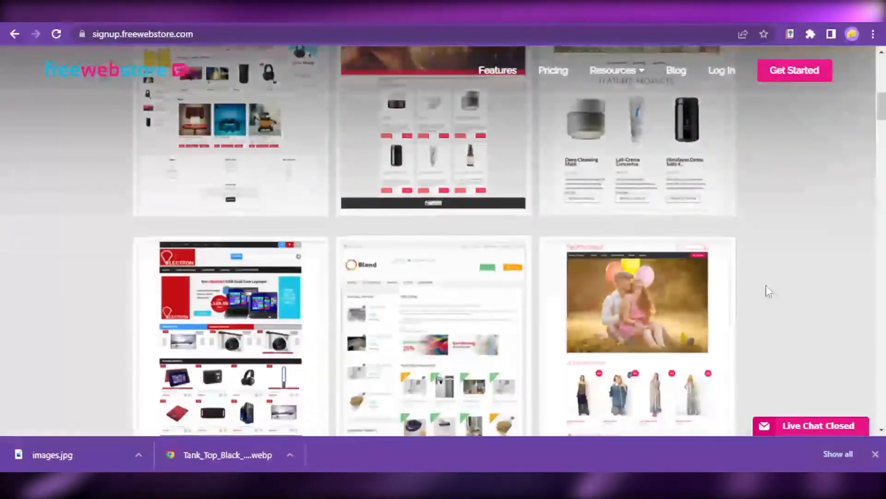
scroll(766, 288, down, 2)
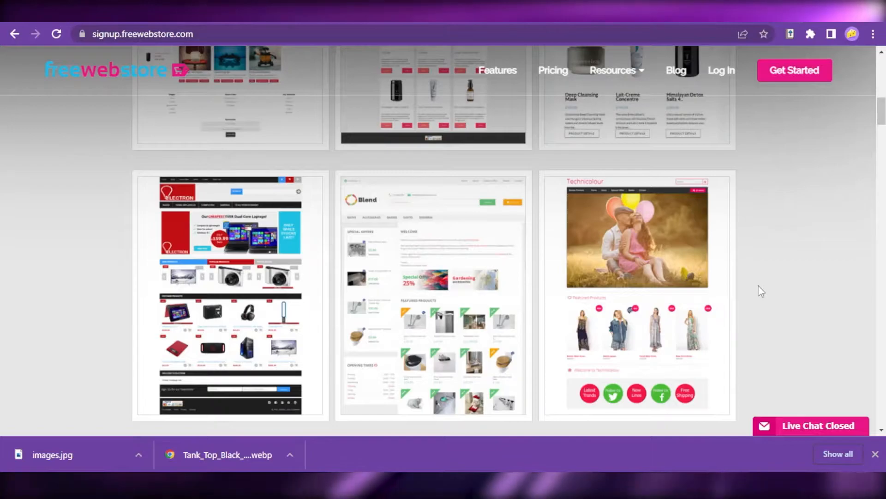
scroll(385, 313, up, 4)
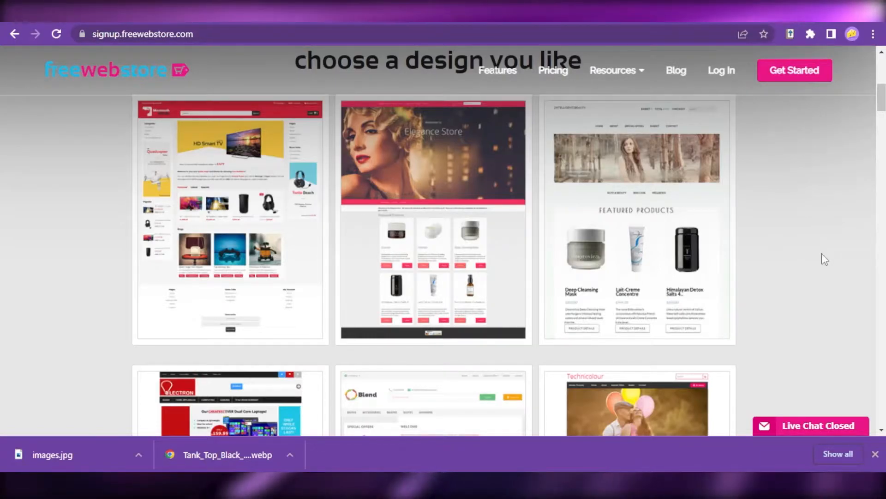
scroll(776, 307, up, 7)
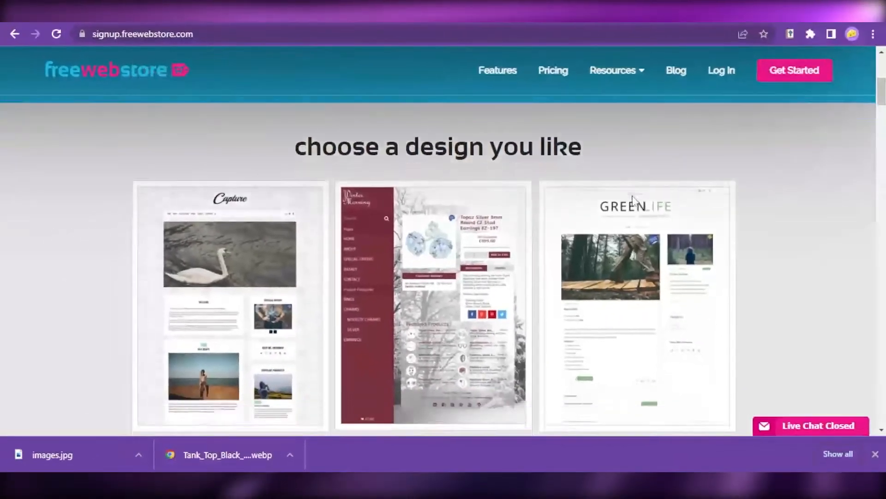
mouse_move(635, 202)
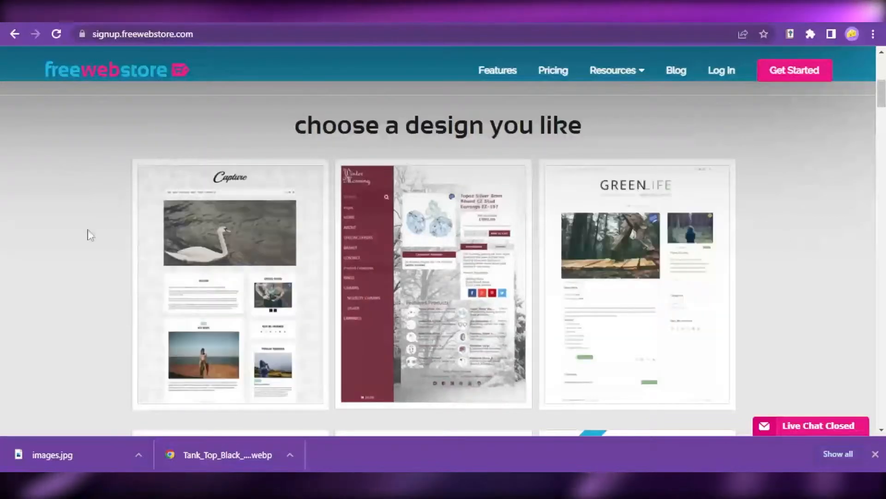
scroll(790, 291, down, 3)
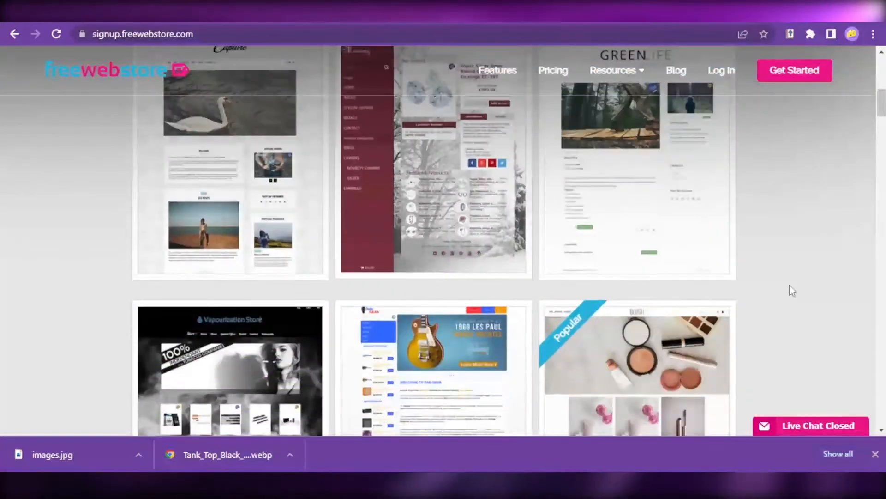
scroll(790, 290, down, 3)
mouse_move(202, 270)
scroll(414, 223, down, 4)
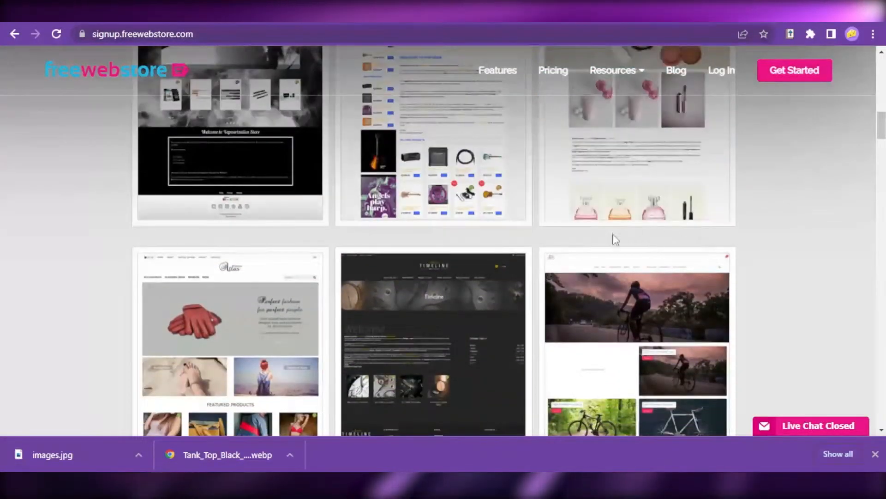
scroll(764, 244, up, 3)
scroll(425, 228, down, 4)
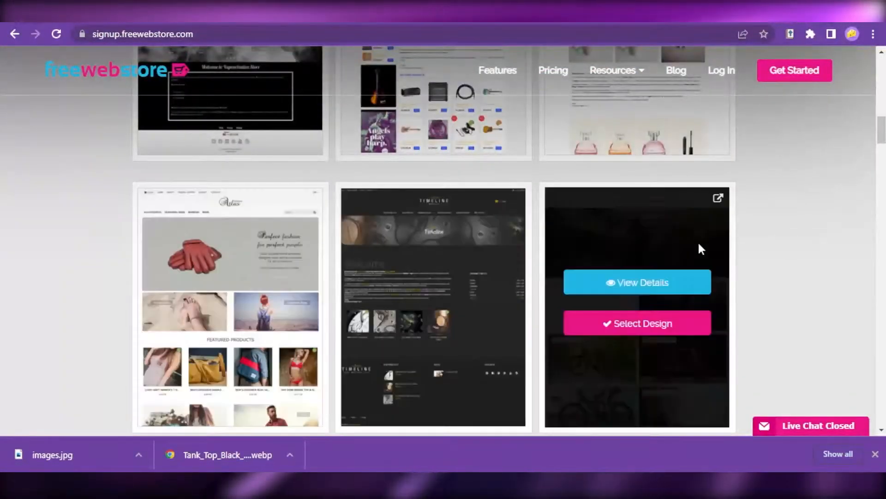
scroll(743, 251, down, 3)
scroll(674, 243, down, 7)
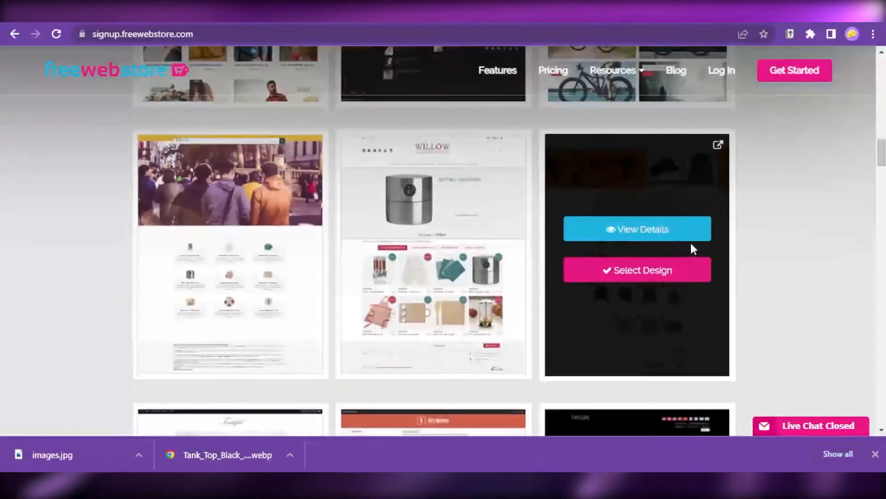
scroll(688, 247, down, 4)
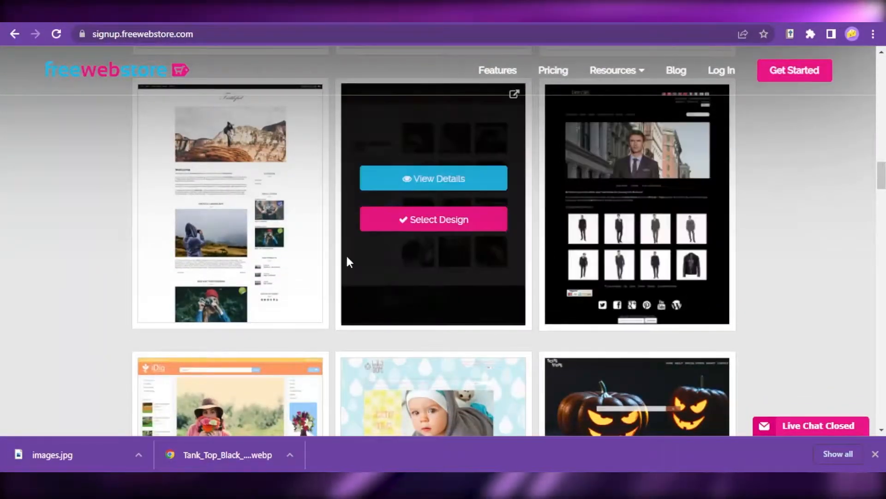
scroll(369, 263, down, 1)
scroll(739, 268, up, 1)
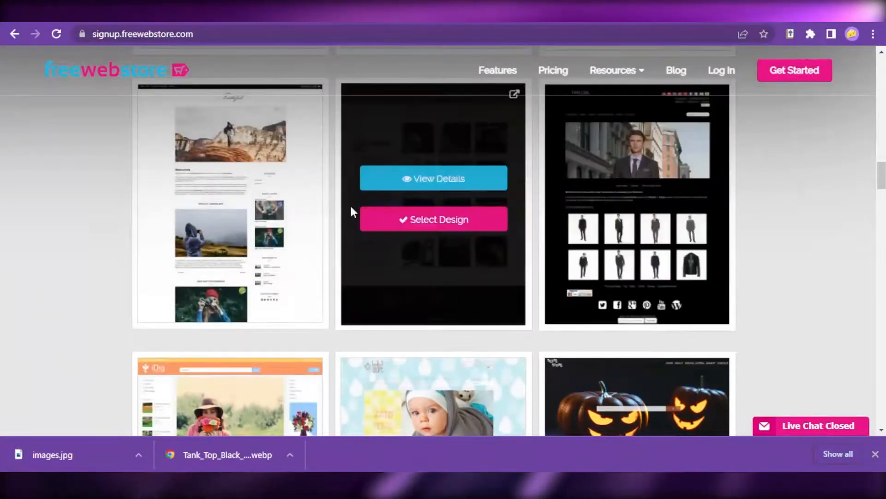
scroll(788, 263, down, 3)
scroll(788, 264, down, 5)
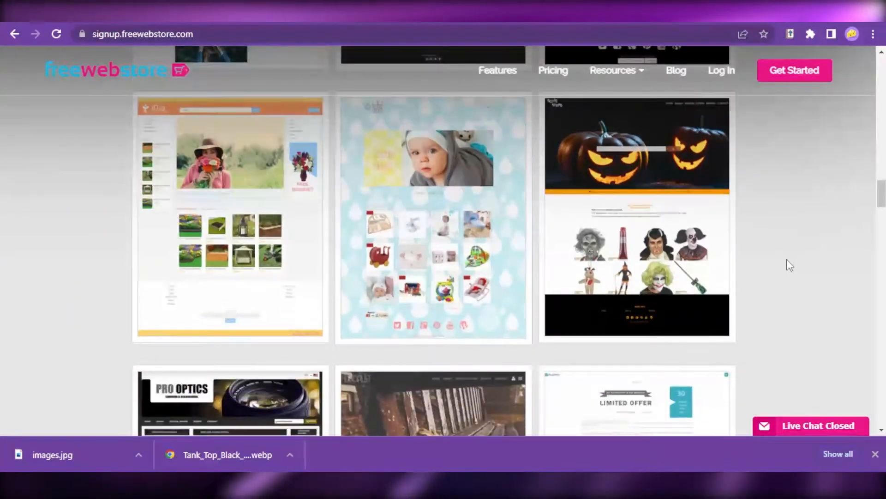
scroll(789, 265, down, 1)
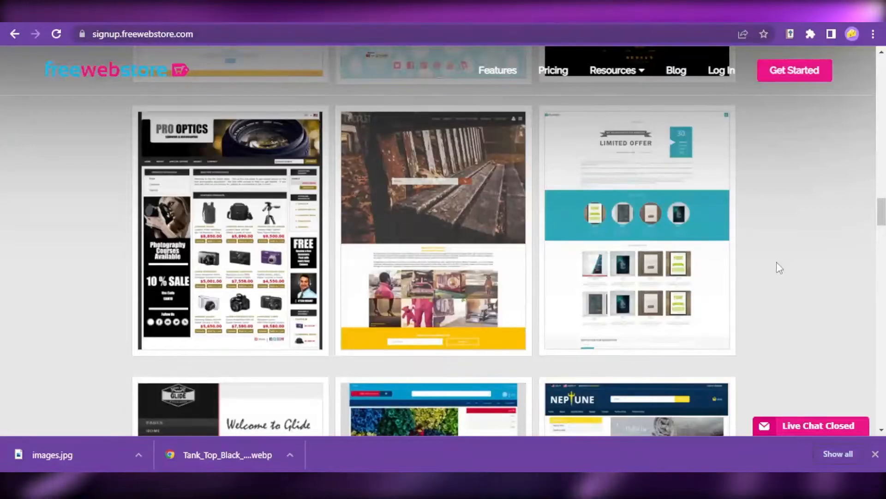
scroll(783, 267, down, 8)
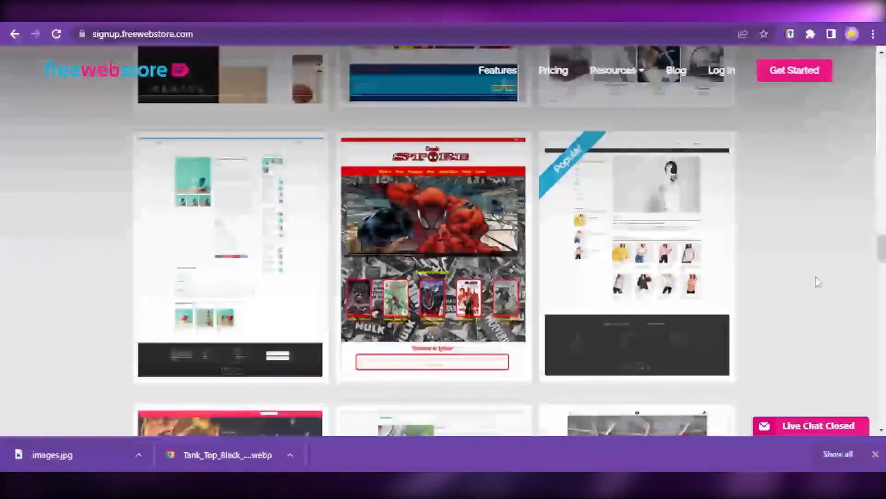
- Select the Trend design, marked Popular next to the comic store template, for the new store
scroll(796, 281, down, 1)
scroll(779, 308, up, 1)
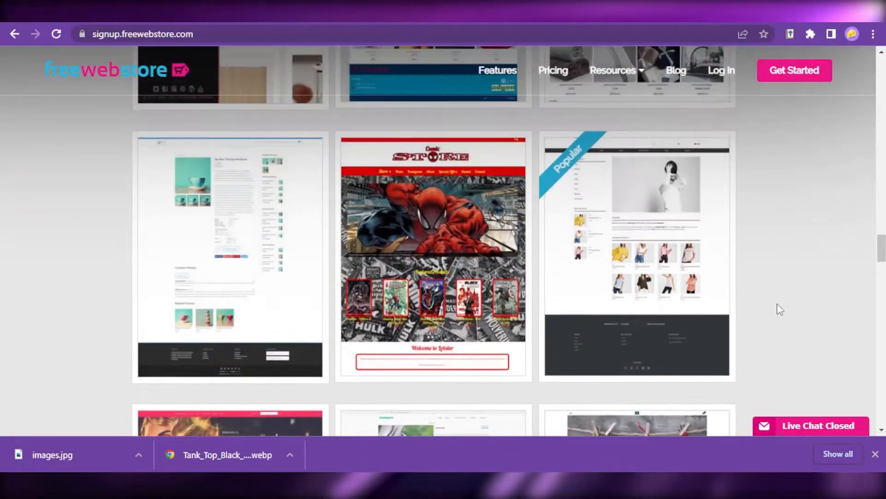
scroll(785, 310, down, 5)
scroll(785, 277, up, 5)
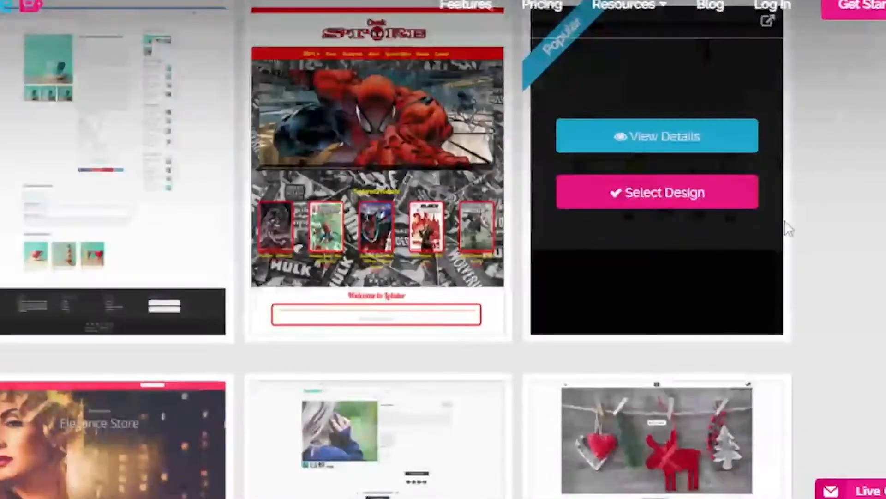
scroll(605, 120, up, 2)
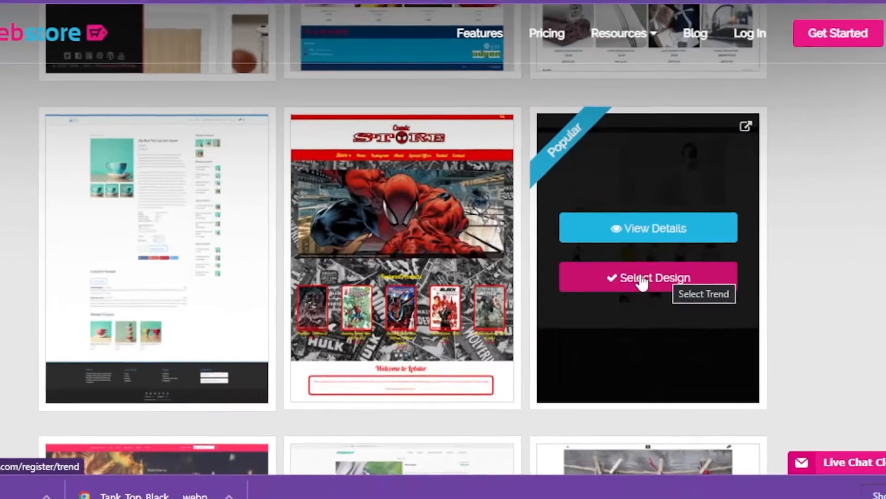
click(665, 287)
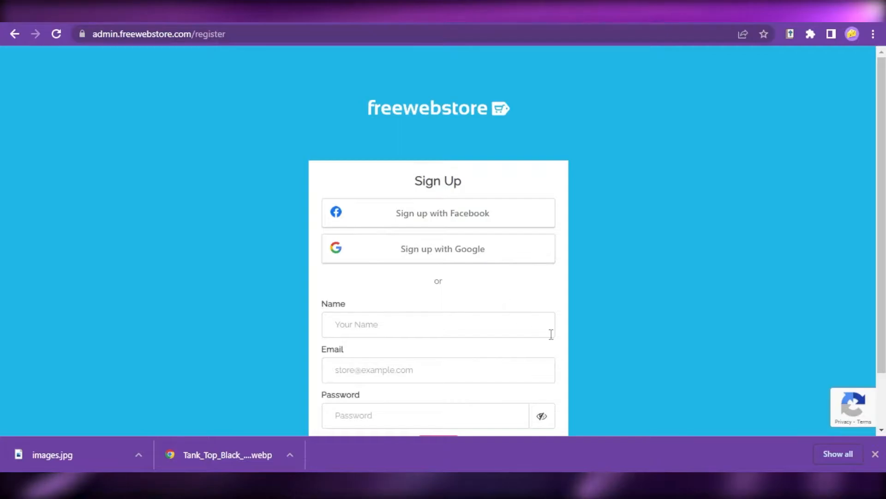
- Sign up with Google and create a store account linked to the Google email address
scroll(702, 318, down, 1)
scroll(702, 319, up, 1)
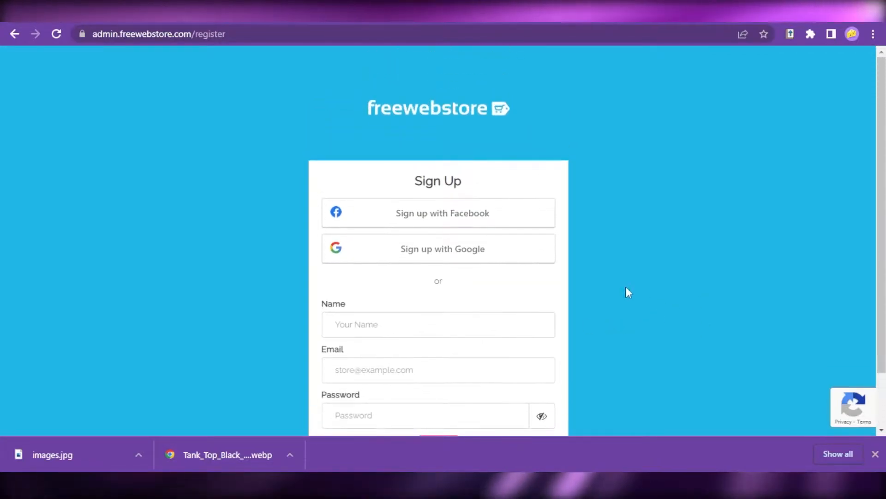
click(468, 258)
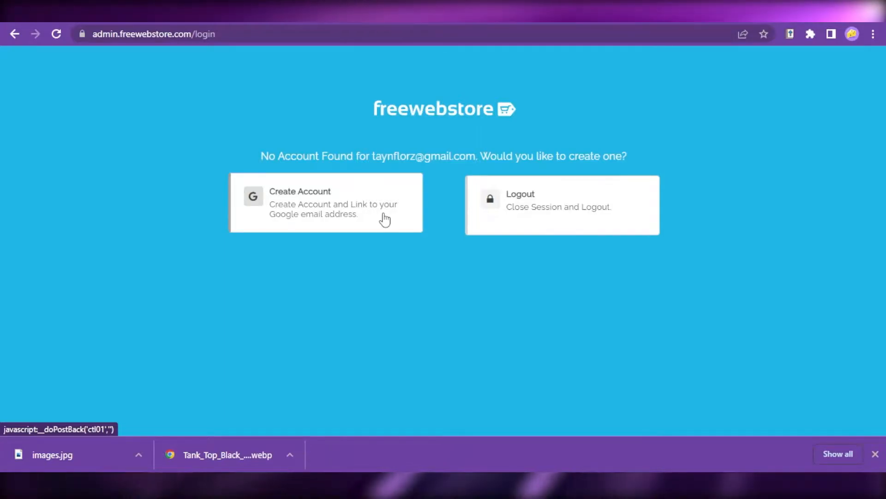
click(395, 214)
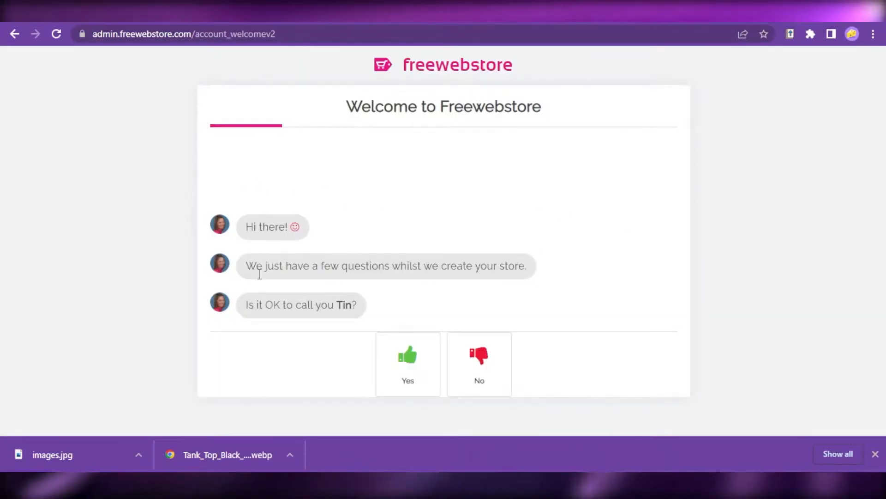
- Answer the welcome questions by accepting the suggested name and choosing Female
click(408, 362)
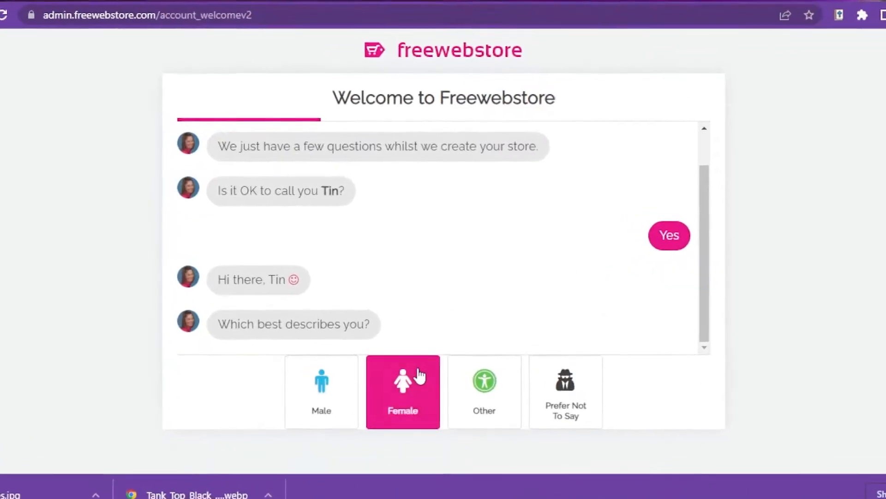
click(408, 363)
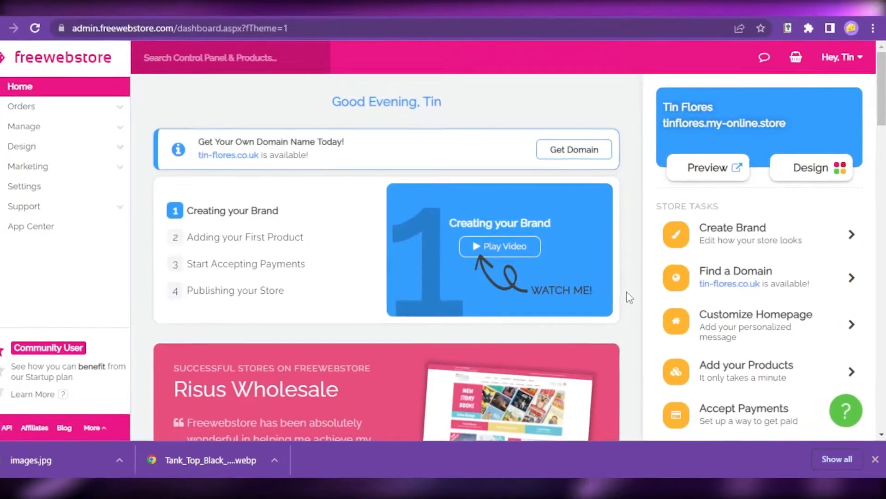
- Review the dashboard's store tasks, from Create Brand through to Publish Store
scroll(645, 292, down, 2)
scroll(809, 361, down, 2)
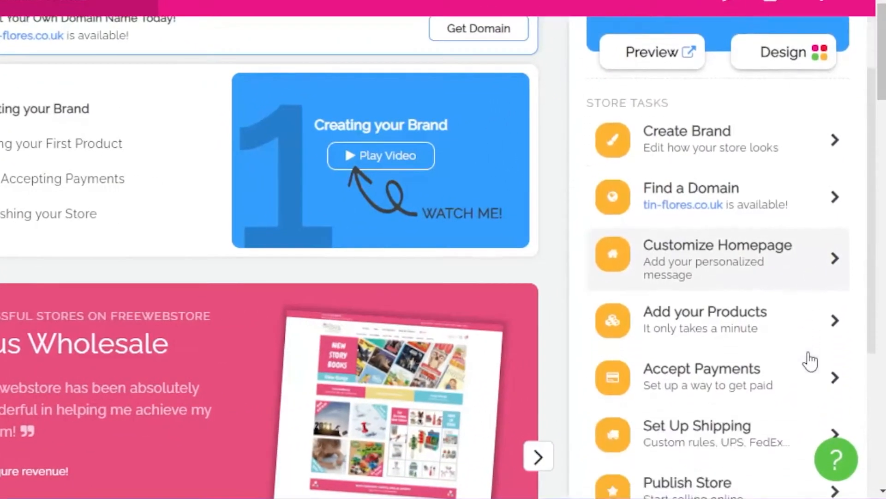
scroll(703, 234, up, 2)
scroll(768, 235, down, 5)
scroll(768, 236, down, 1)
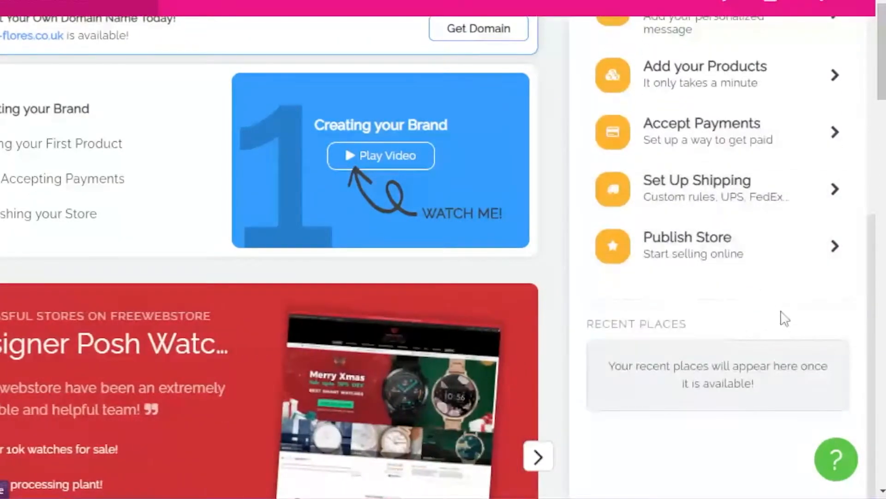
scroll(782, 310, up, 7)
scroll(788, 260, down, 4)
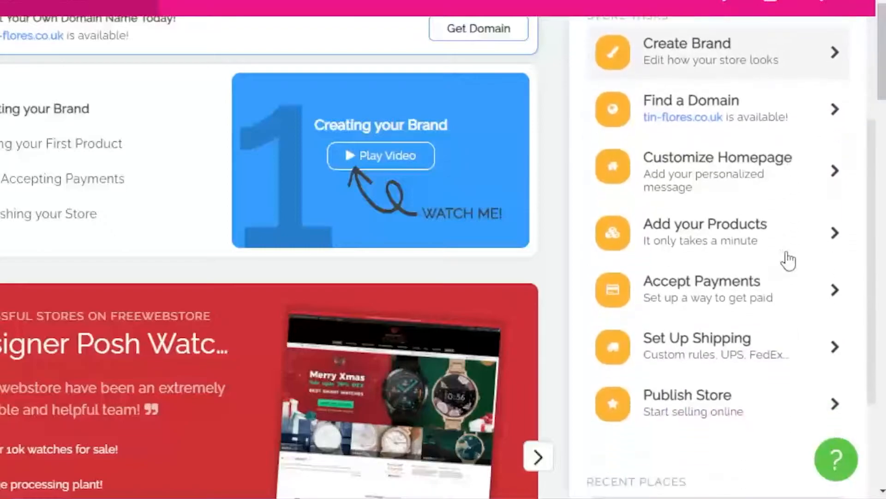
scroll(791, 319, up, 4)
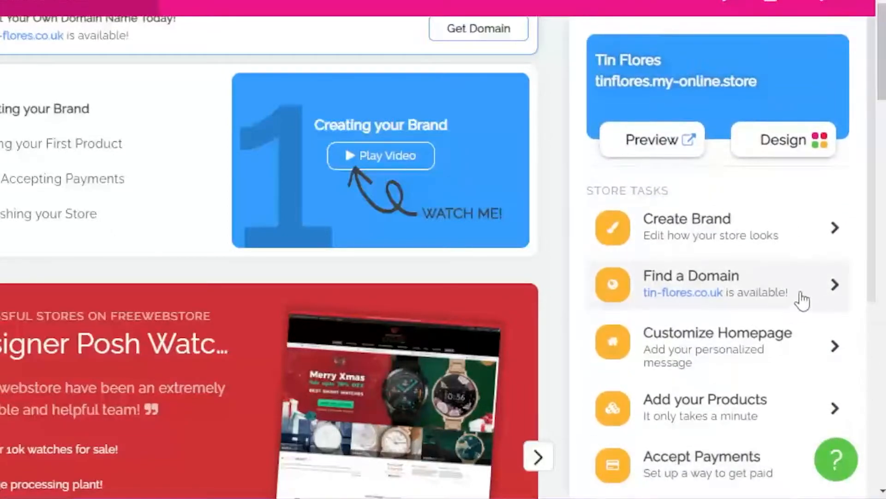
scroll(804, 300, down, 2)
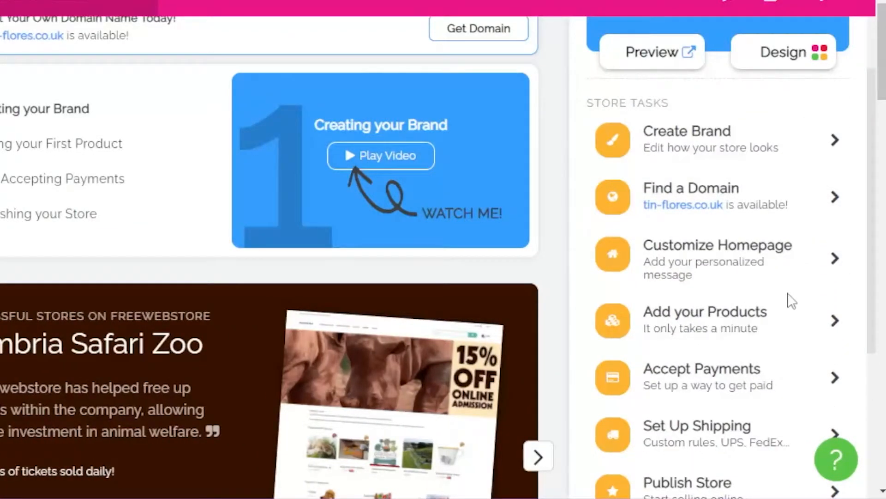
scroll(775, 208, down, 2)
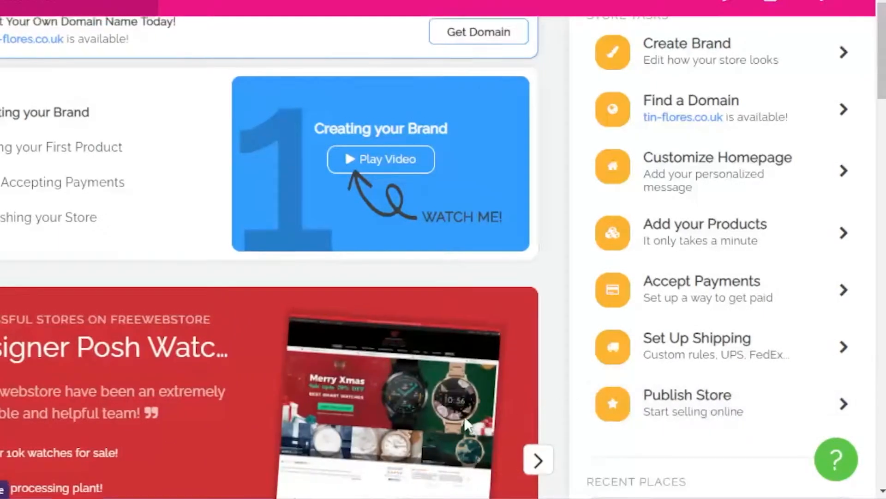
- Open the Create Brand task and expand the store's own color palette for editing
scroll(768, 236, up, 2)
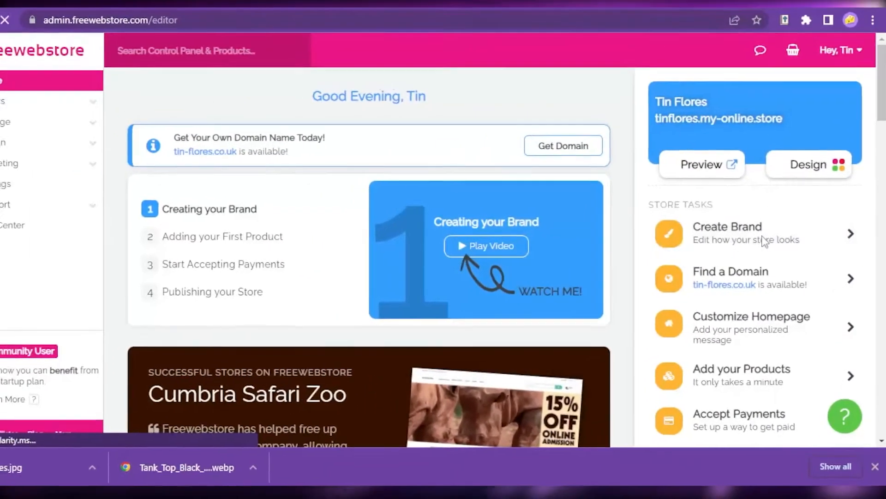
click(744, 238)
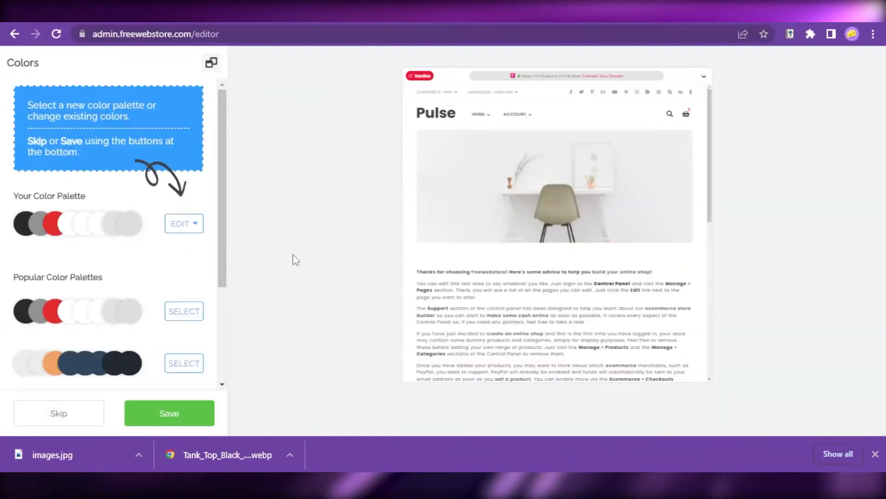
scroll(226, 258, down, 3)
scroll(67, 197, up, 3)
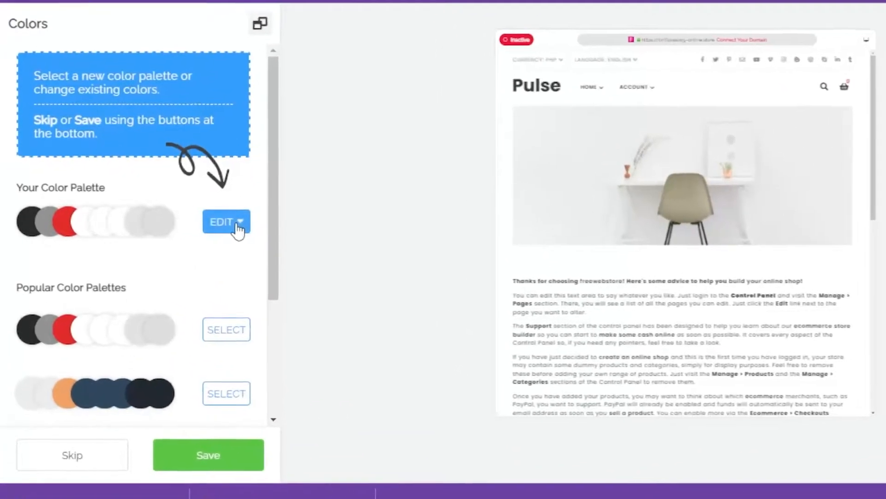
click(184, 224)
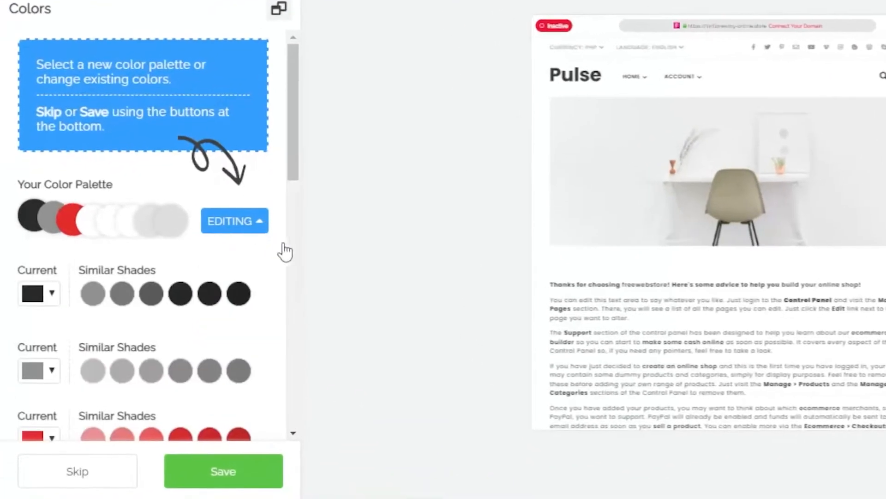
- Change the red color in the store's palette to orange #ff683e and save the colors
scroll(178, 218, down, 5)
click(52, 183)
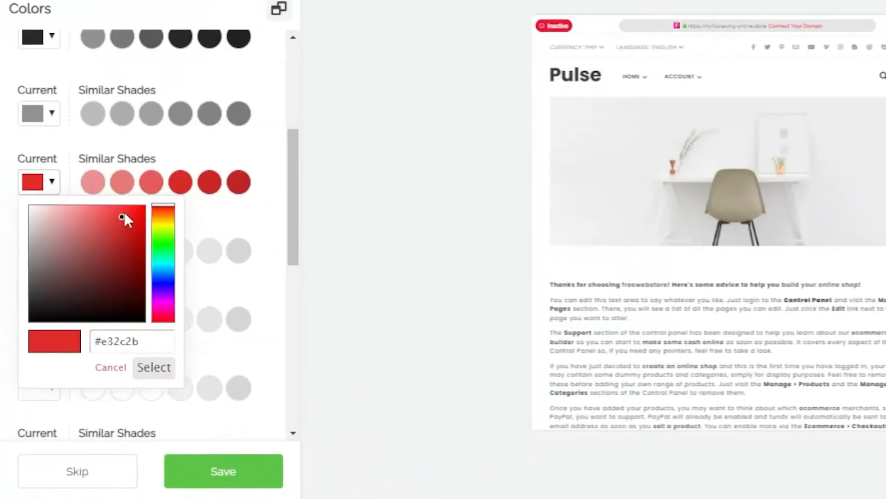
drag(109, 212, 167, 211)
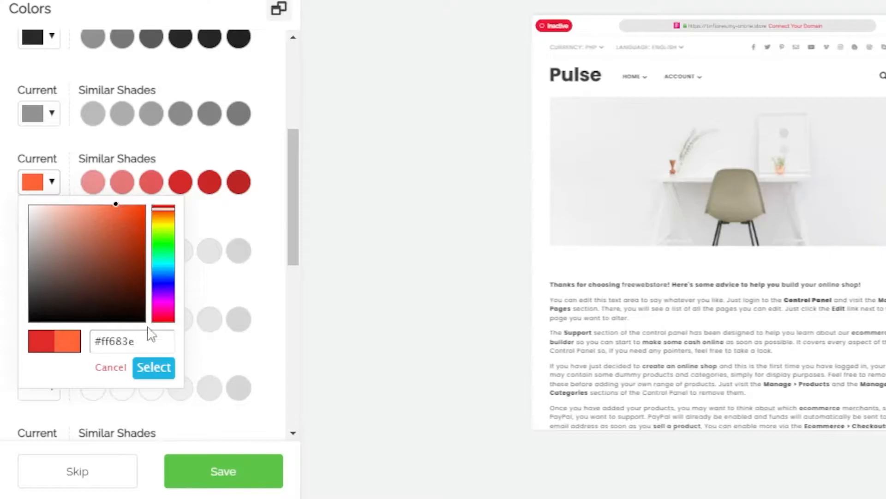
click(158, 375)
scroll(208, 370, down, 10)
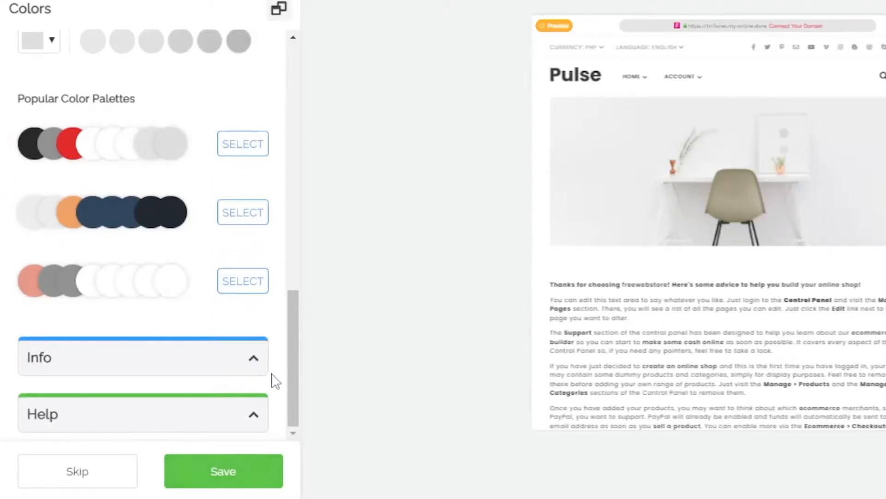
scroll(273, 378, up, 10)
scroll(249, 379, down, 10)
scroll(272, 406, up, 10)
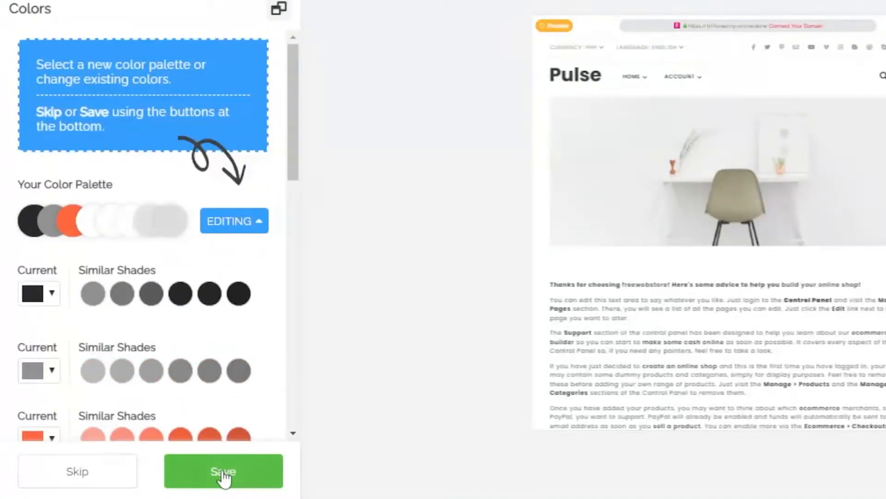
click(223, 472)
- Choose Open Sans as the store font and save the font choice
scroll(234, 286, down, 5)
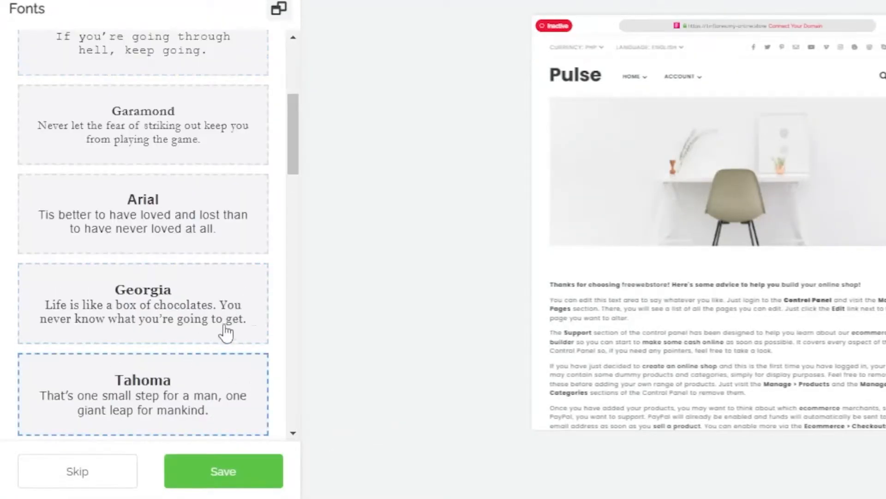
scroll(229, 335, down, 5)
scroll(247, 353, down, 3)
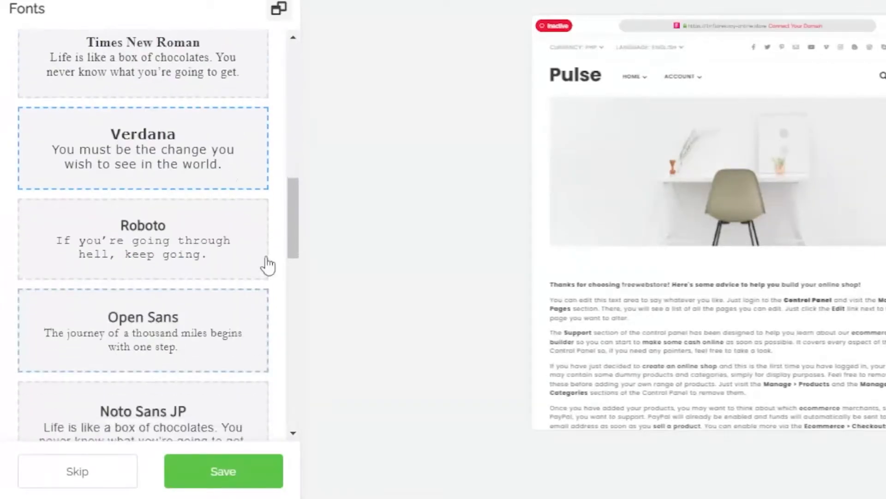
scroll(214, 305, down, 3)
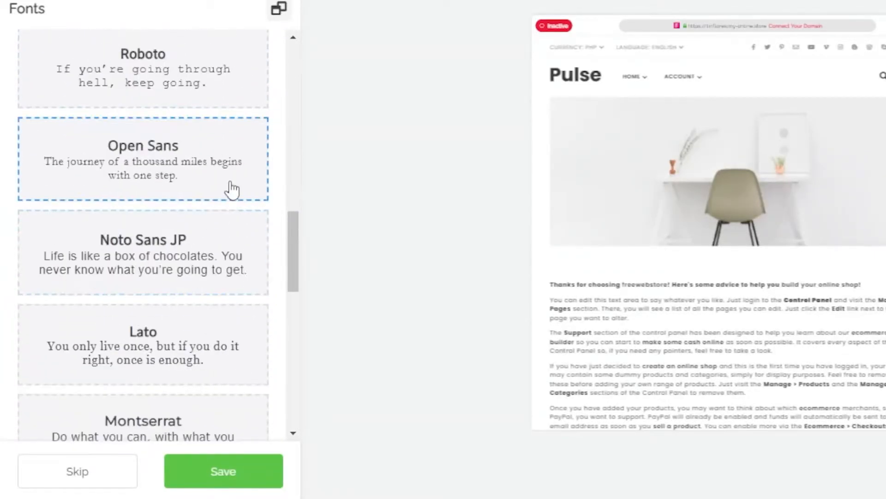
click(247, 189)
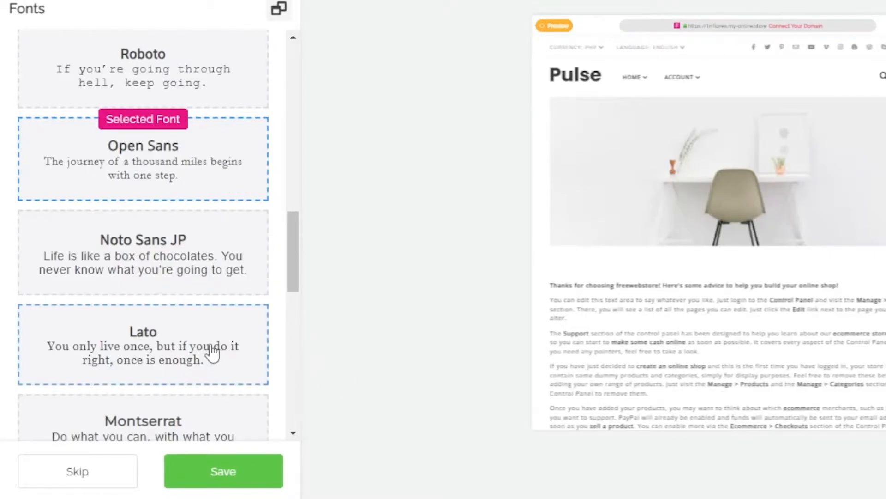
scroll(204, 351, down, 4)
click(229, 475)
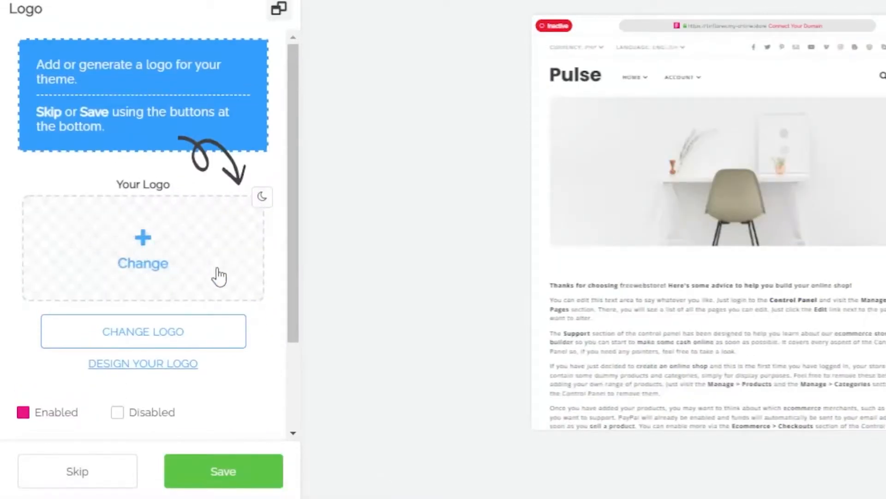
- Check the logo upload dialog without adding an image, and save the logo settings with the existing Pulse logo enabled
click(167, 261)
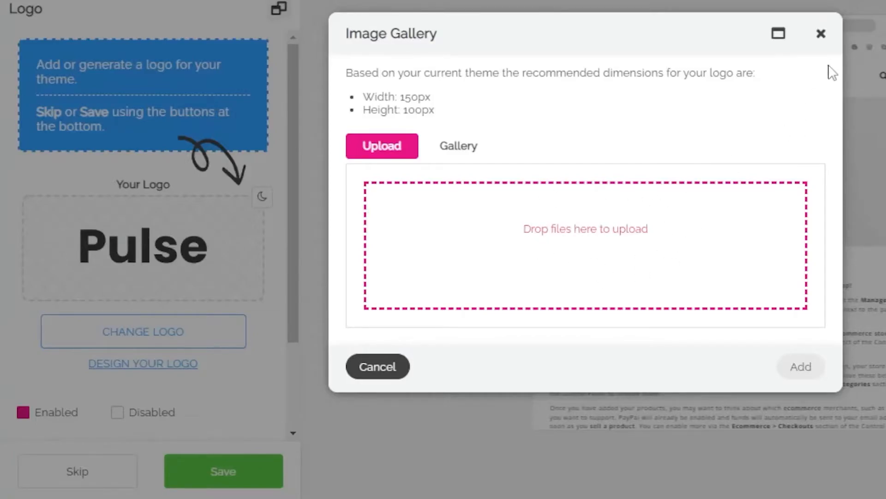
click(822, 34)
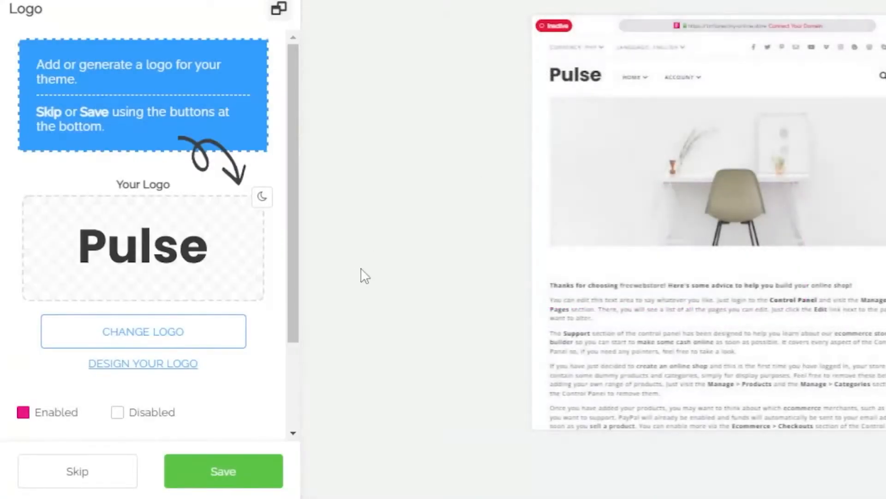
scroll(282, 336, down, 3)
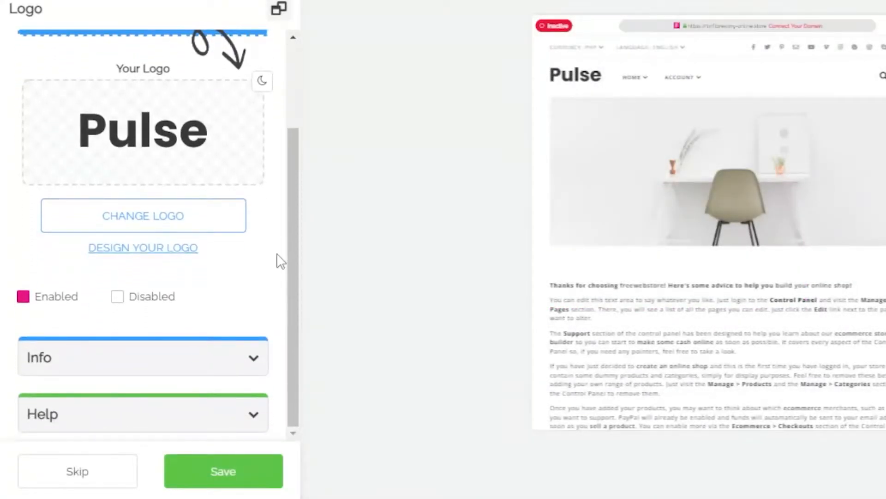
scroll(282, 394, up, 3)
scroll(280, 356, down, 3)
click(235, 475)
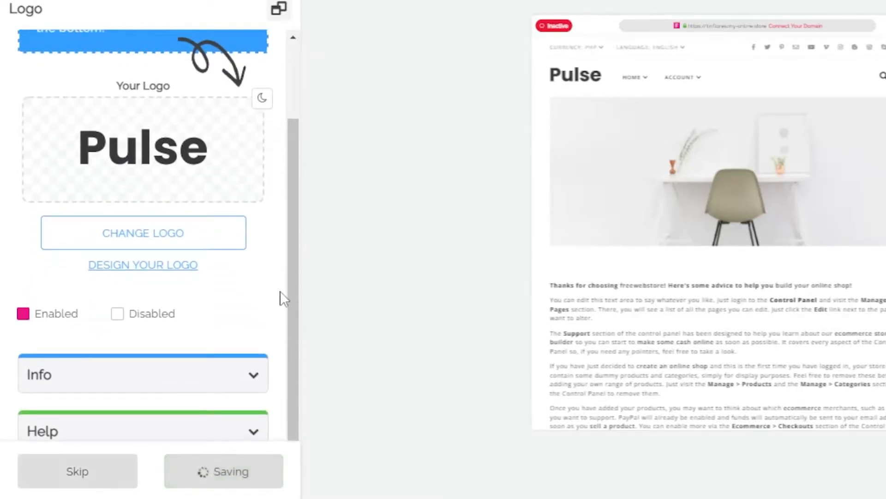
- Skip the slideshow setup and go through the Theme Editor's introductory tour to its end
click(110, 465)
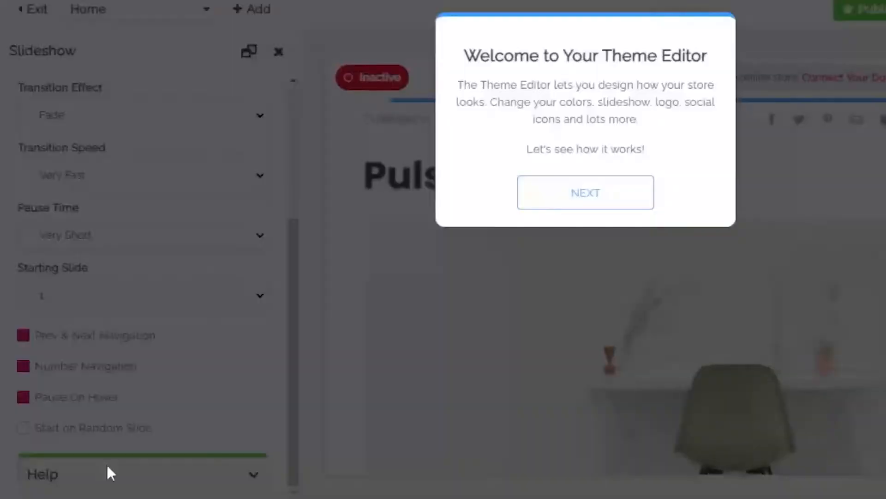
click(600, 193)
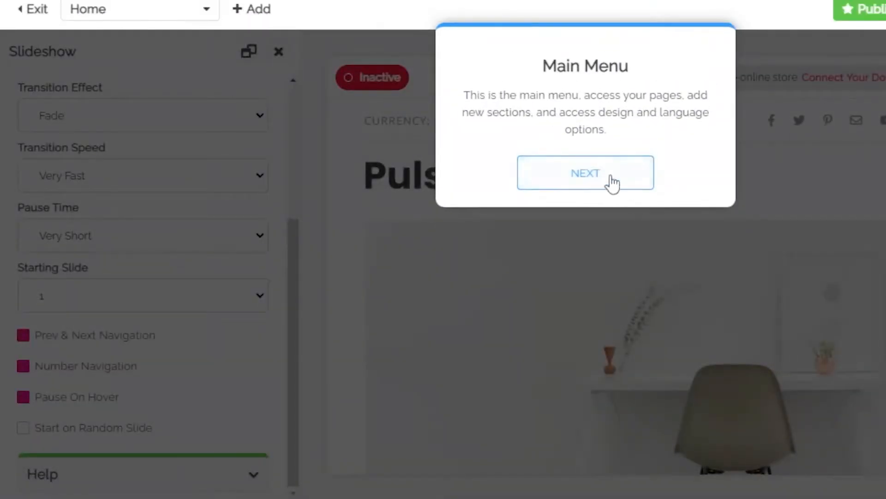
click(623, 187)
scroll(663, 350, down, 2)
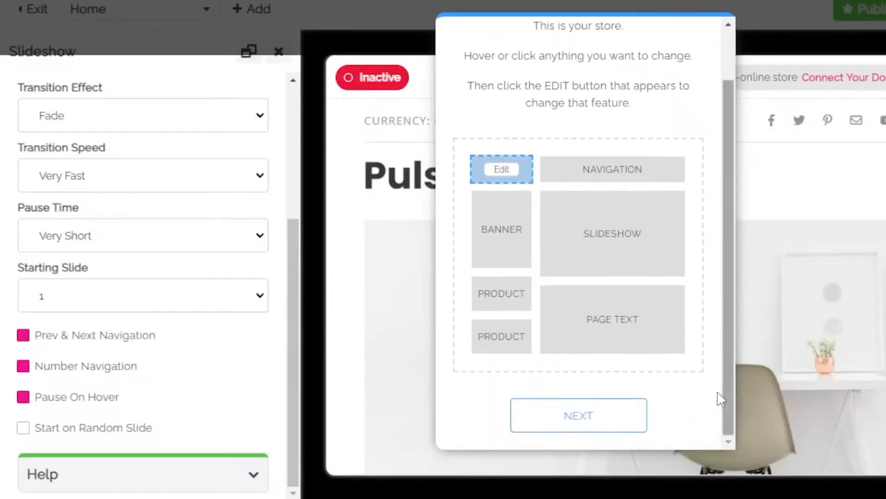
click(588, 415)
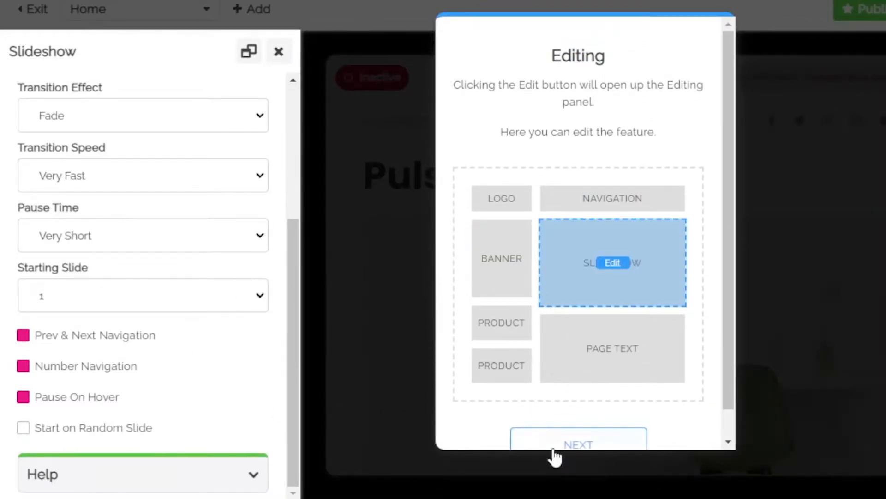
scroll(530, 396, down, 1)
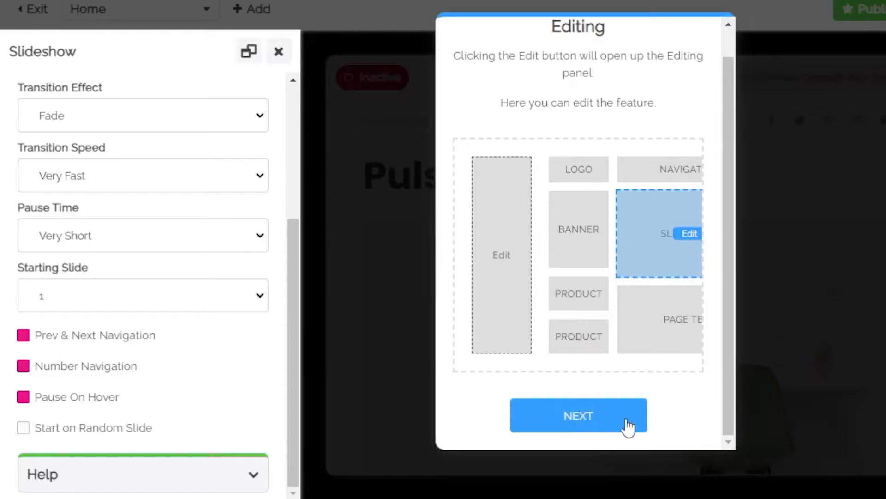
click(628, 424)
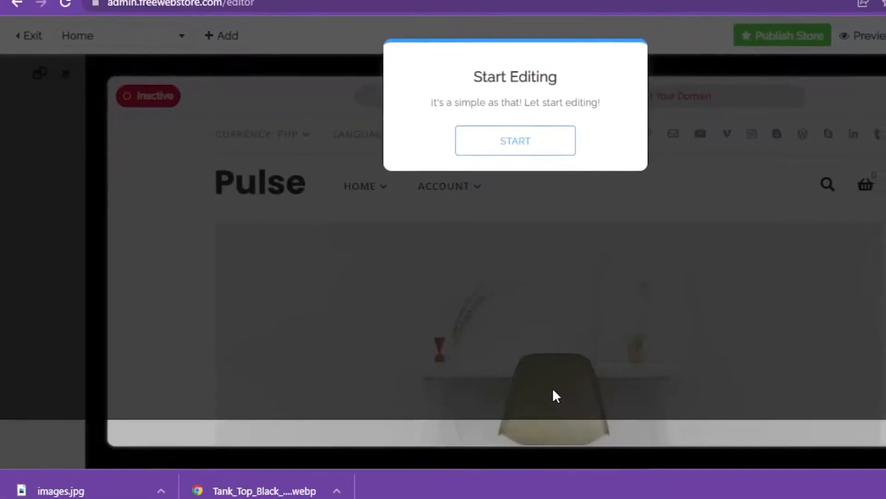
click(512, 147)
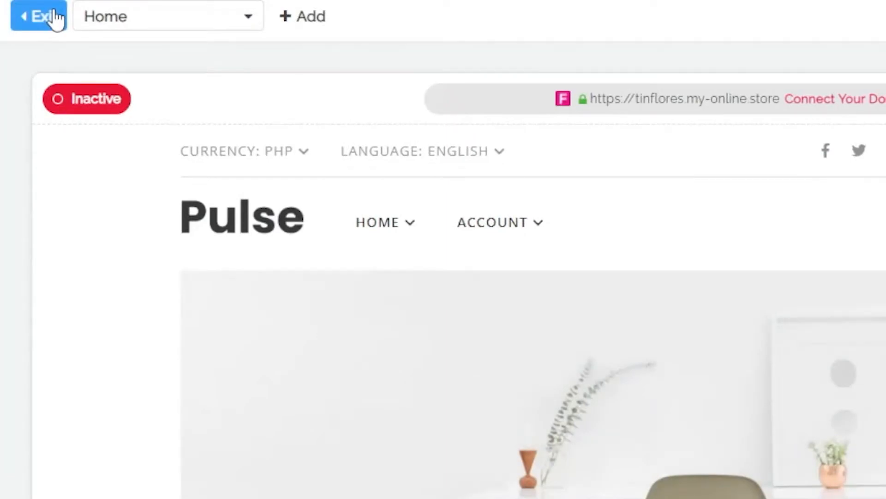
- Exit the Theme Editor, return to the store's home dashboard, and open the product management overview
click(54, 19)
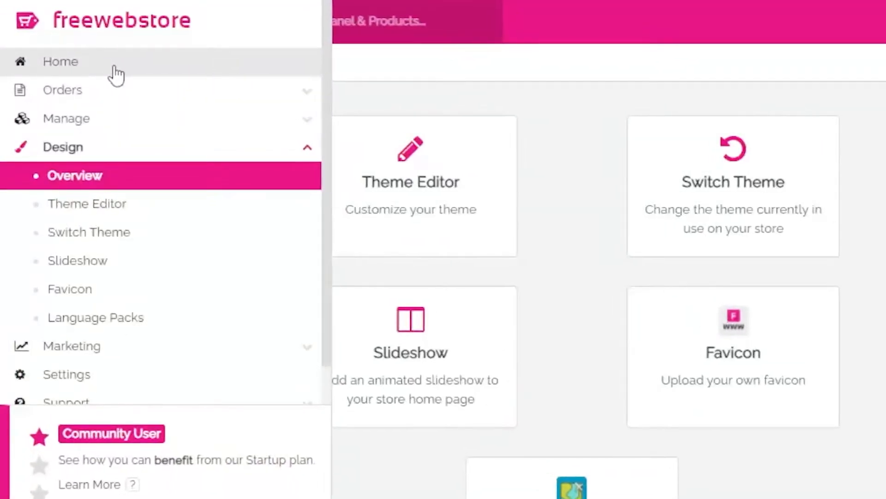
click(116, 74)
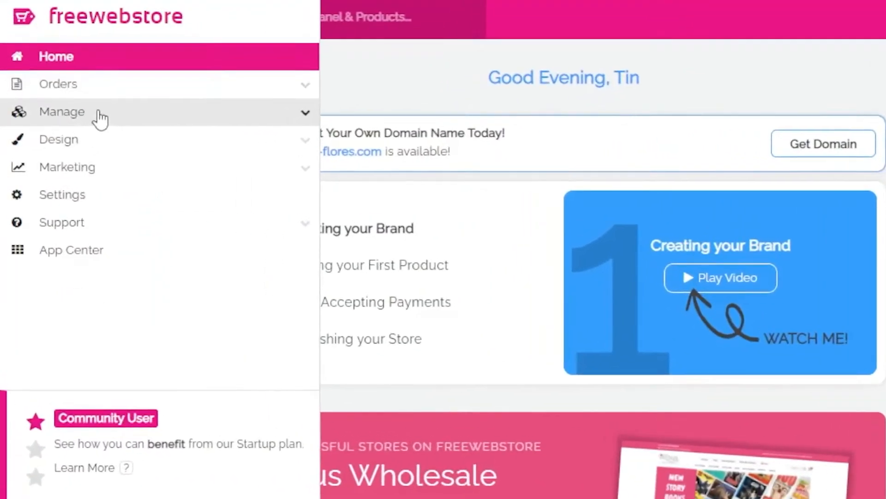
click(74, 132)
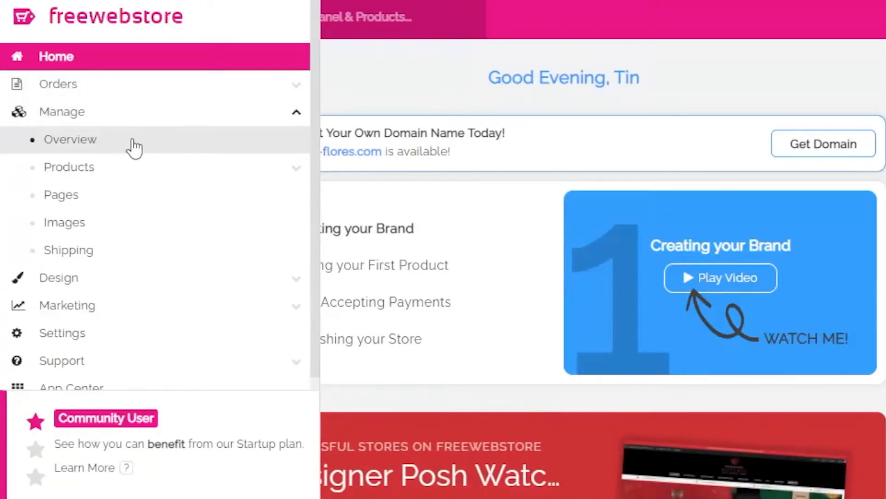
click(134, 148)
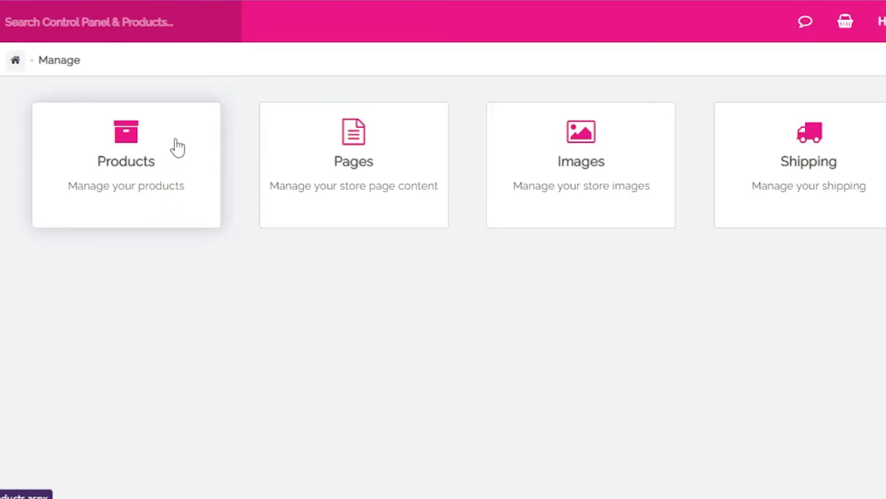
click(163, 183)
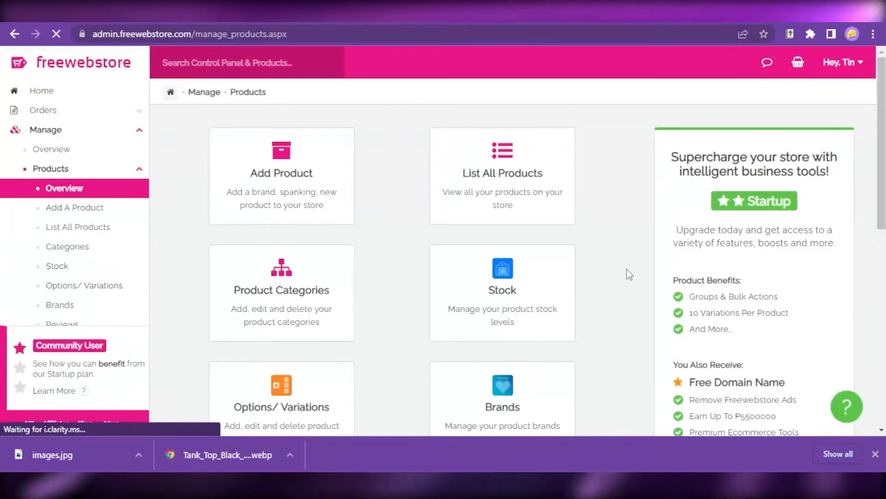
scroll(627, 269, down, 1)
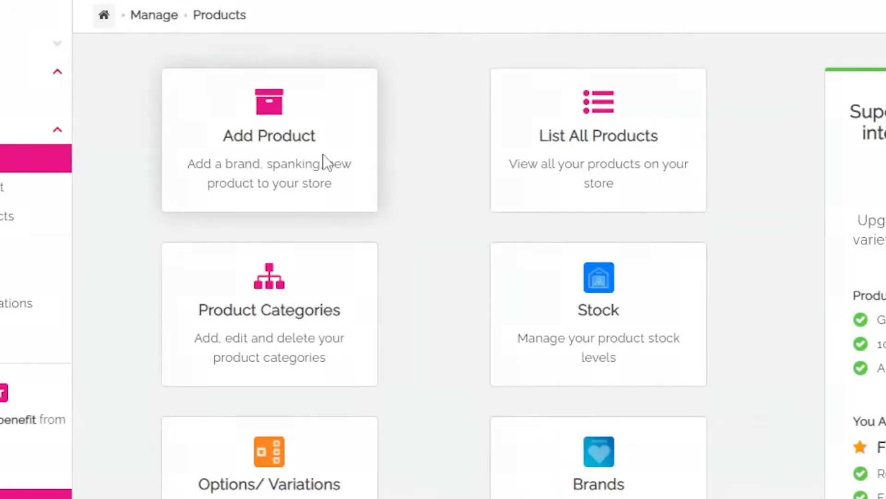
- Start adding a new product named Black Tank Top with a price of 15.99
click(325, 166)
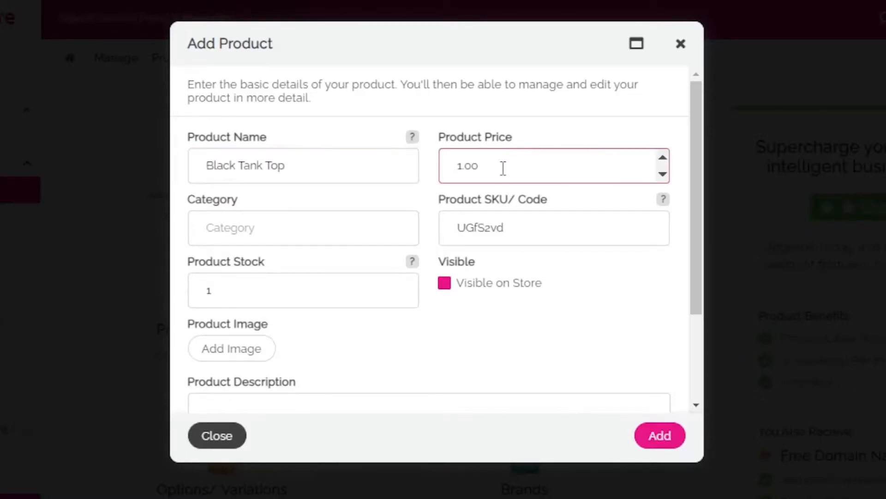
drag(503, 168, 419, 181)
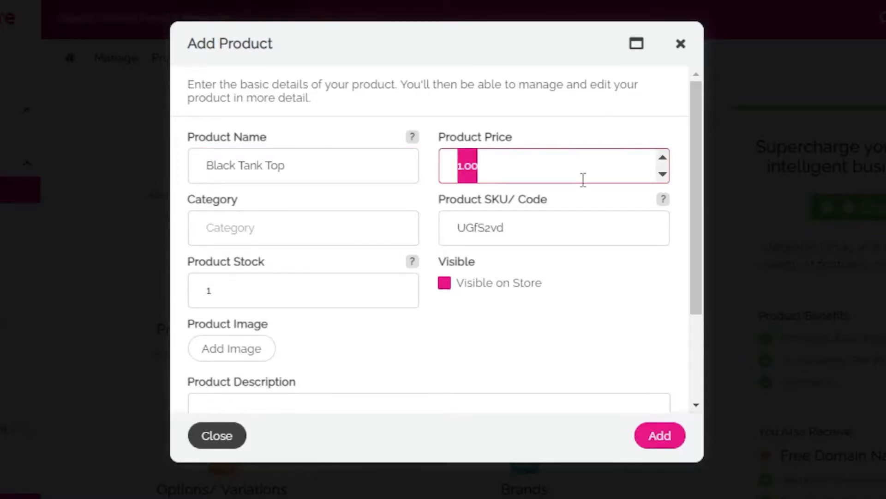
text(15)
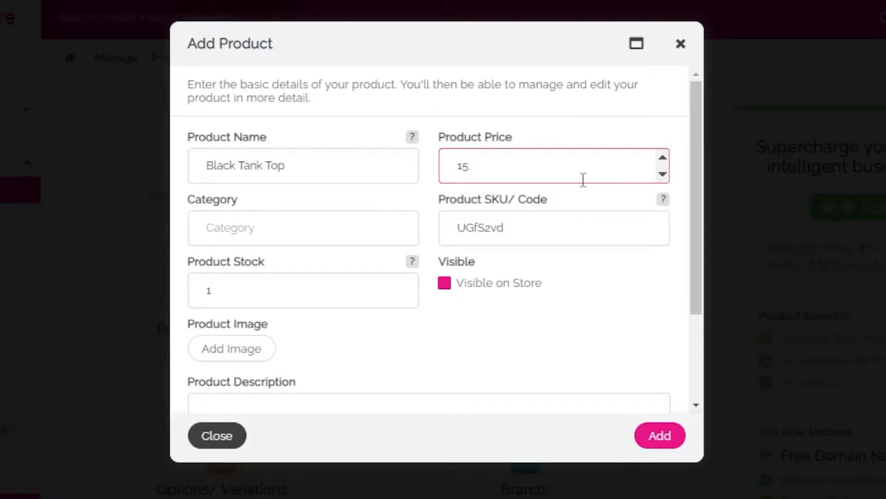
click(353, 242)
click(278, 267)
click(471, 231)
click(316, 235)
click(310, 257)
click(362, 229)
- Prefix the product's SKU code with TKTP- and set the product stock to 20
click(598, 226)
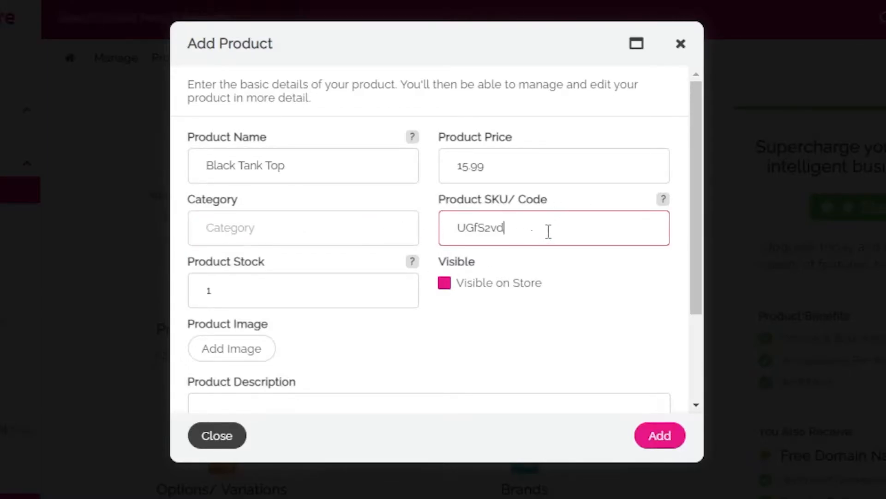
click(462, 229)
text(TKTP-)
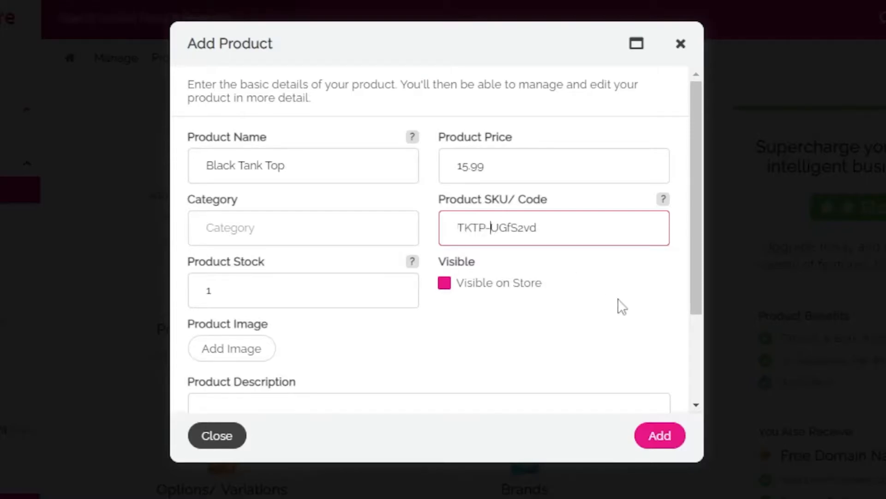
scroll(283, 240, down, 3)
scroll(444, 235, up, 2)
scroll(445, 238, up, 1)
click(411, 281)
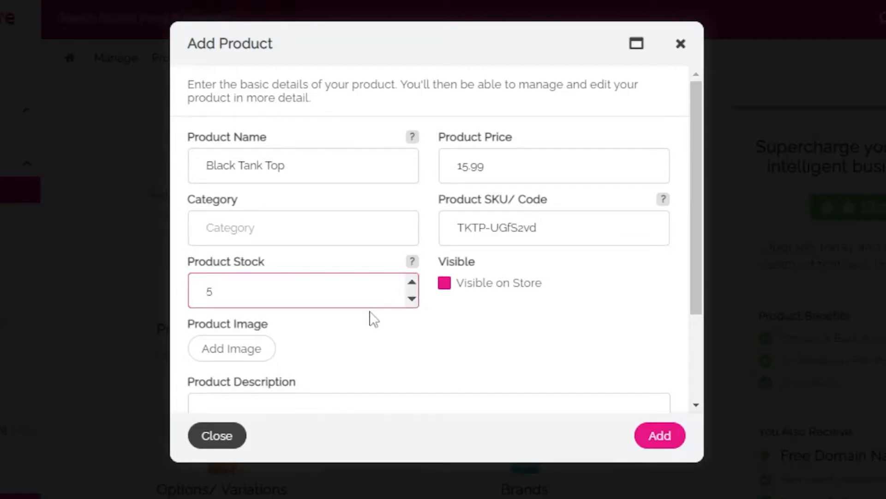
click(411, 281)
- Upload the black tank top picture and add it as the product image
scroll(560, 352, down, 3)
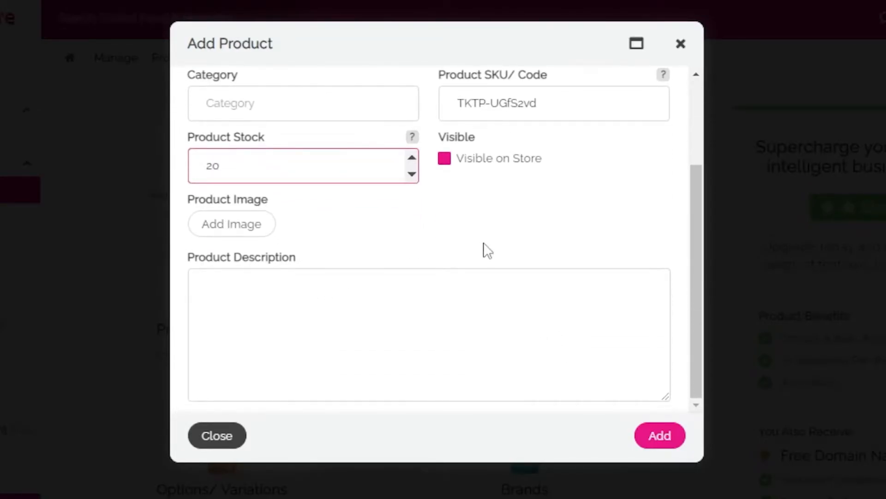
click(251, 231)
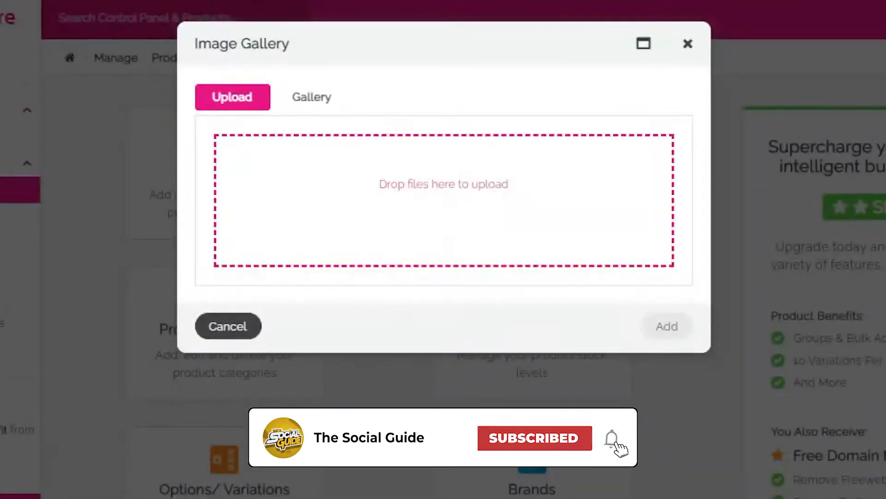
drag(439, 263, 507, 239)
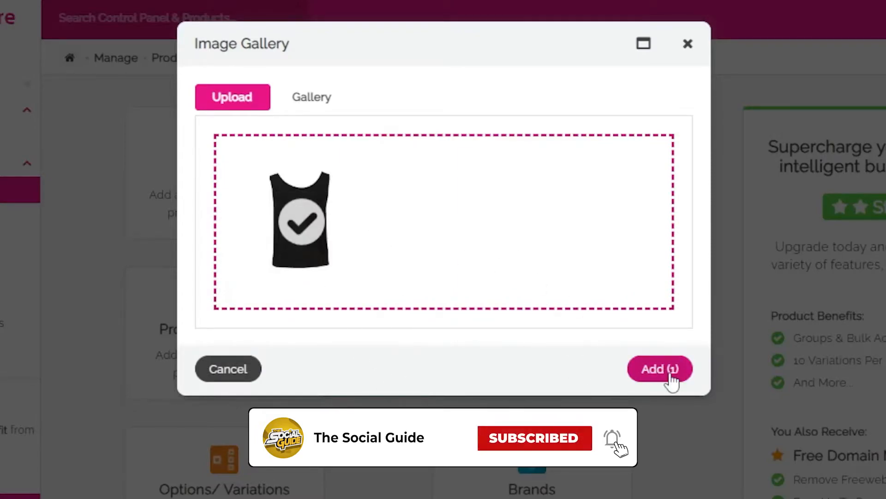
click(670, 375)
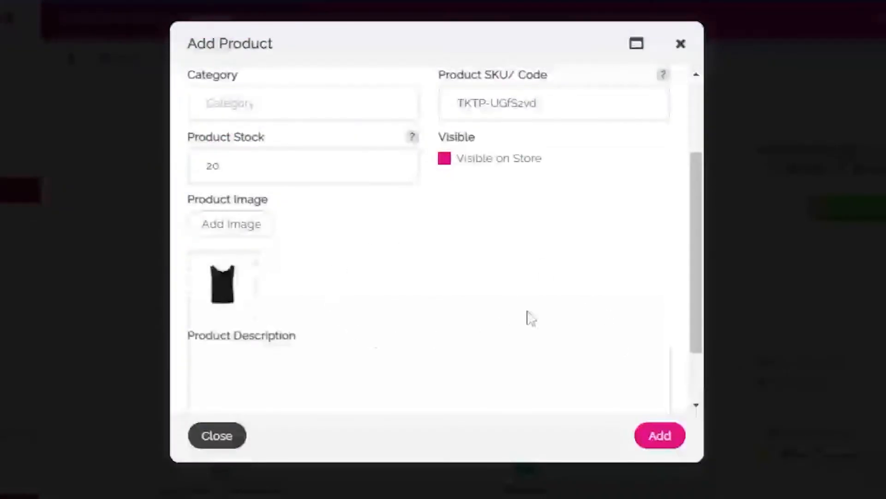
- Describe the product as "Stylish Black Tank Top", try to add it to the store, and close the product form
scroll(400, 317, down, 2)
click(393, 321)
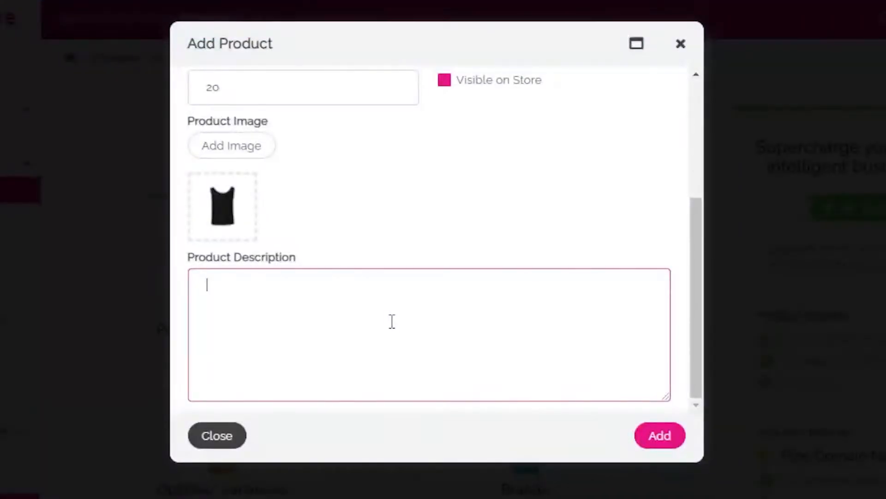
scroll(520, 255, up, 3)
scroll(520, 257, down, 3)
text(Stylish Black Tank Top)
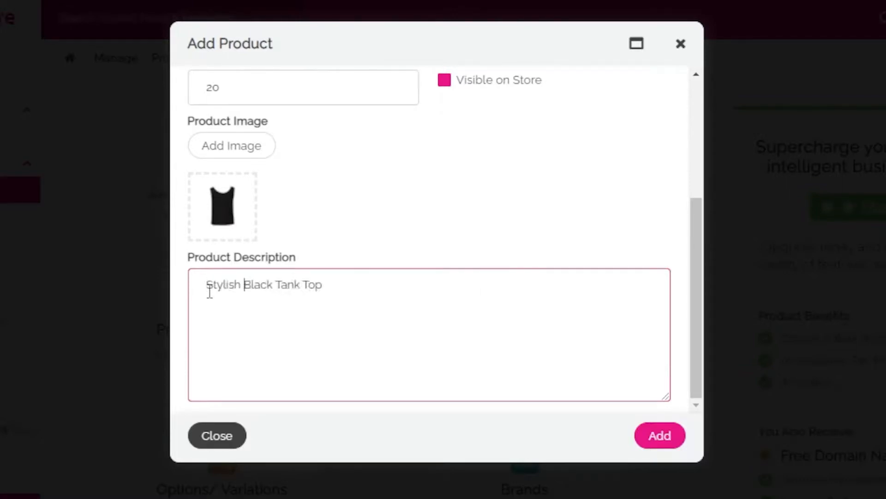
scroll(575, 314, up, 3)
scroll(568, 330, down, 3)
click(656, 436)
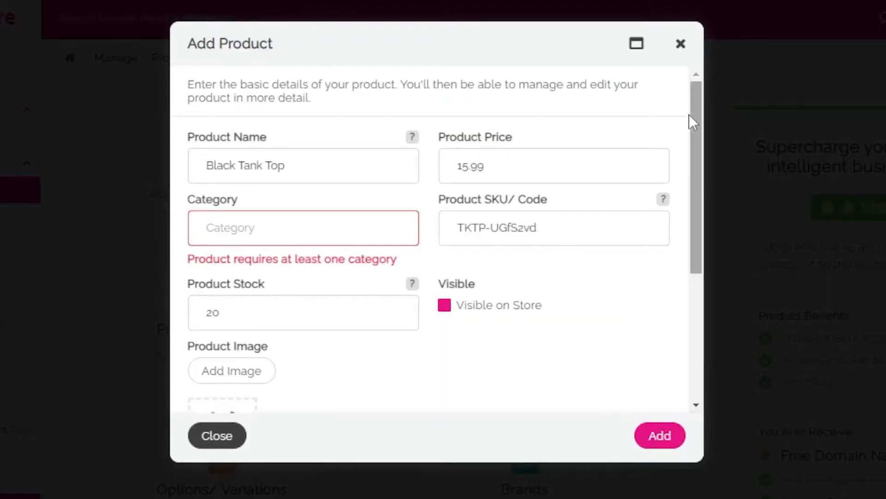
click(681, 44)
- Open the product categories and add the top-level categories Shirt, Pants, and Shoes
scroll(508, 259, down, 3)
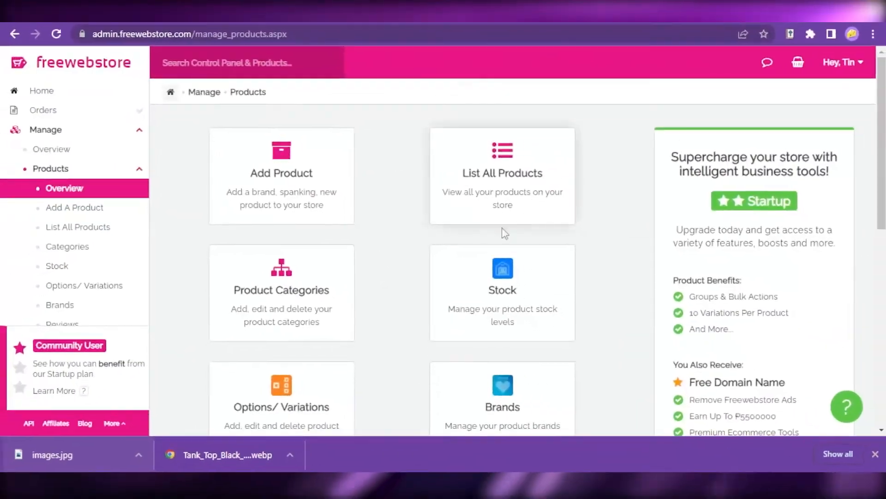
scroll(500, 283, up, 3)
click(299, 299)
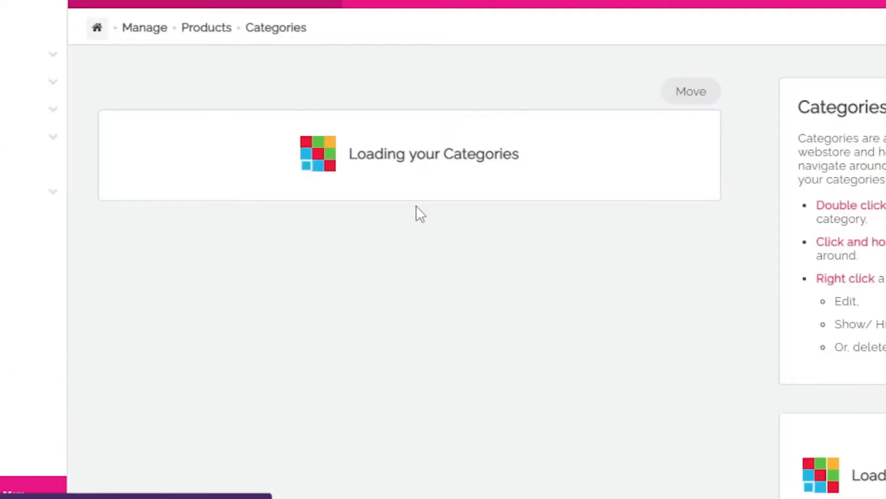
click(176, 168)
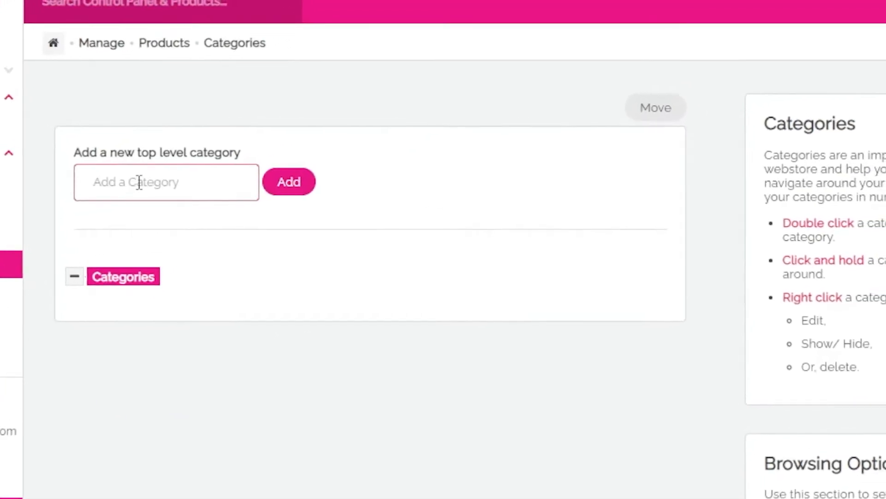
text(Shirt)
key(Return)
text(Pants)
click(280, 188)
text(Shoes)
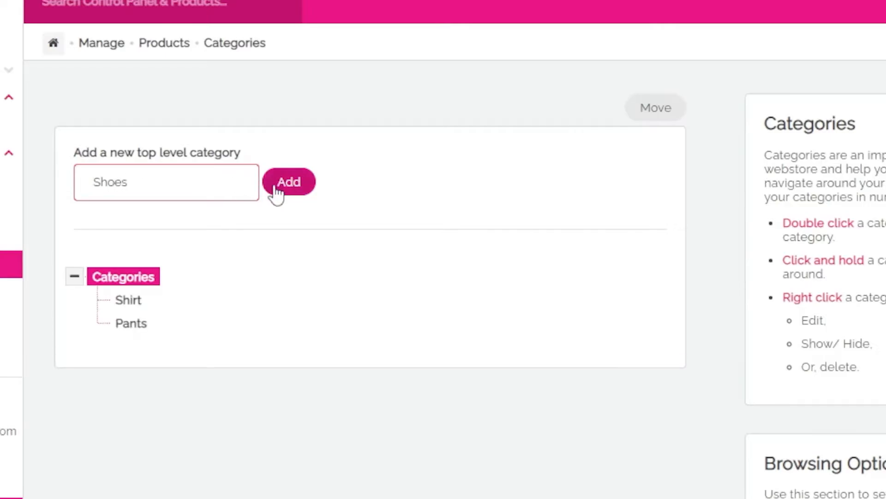
click(279, 188)
- Stay on the Categories page and save the new top-level categories
click(5, 208)
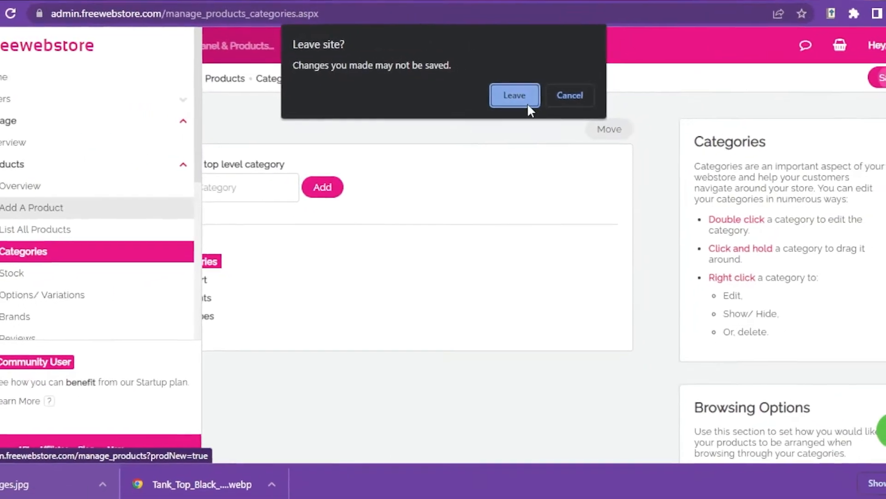
click(585, 82)
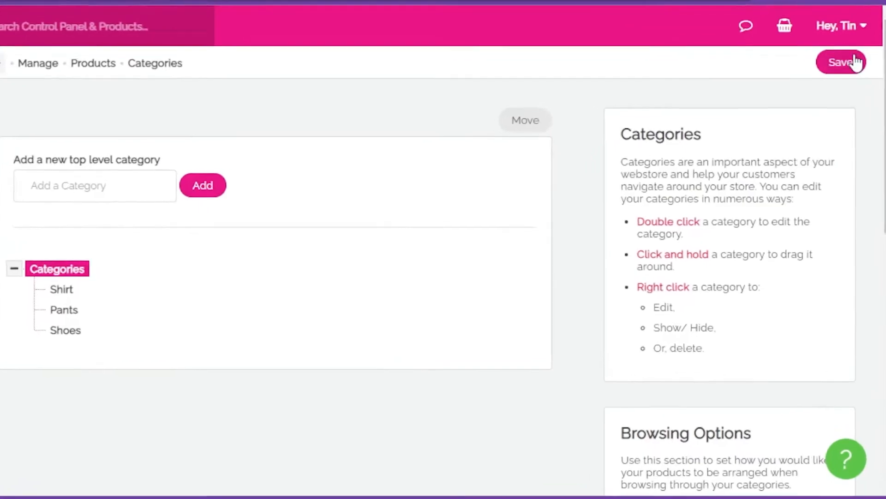
click(844, 90)
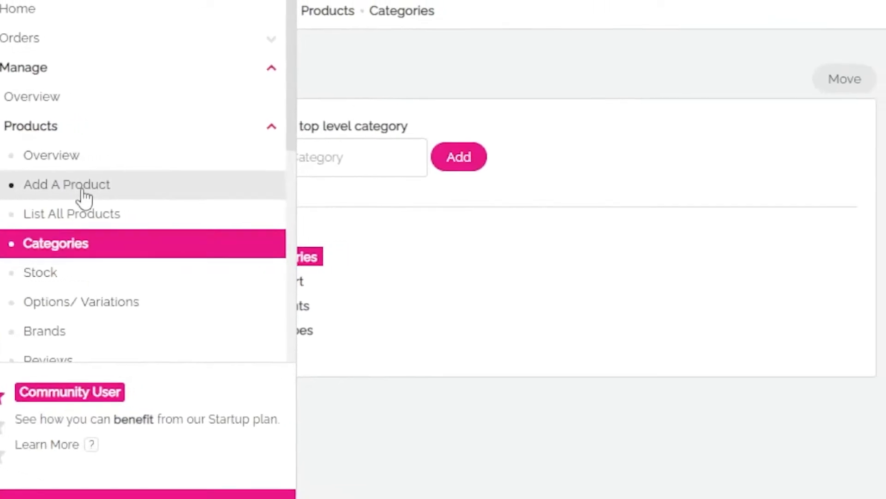
- Add the product to the store through a new product form and close the form
click(140, 196)
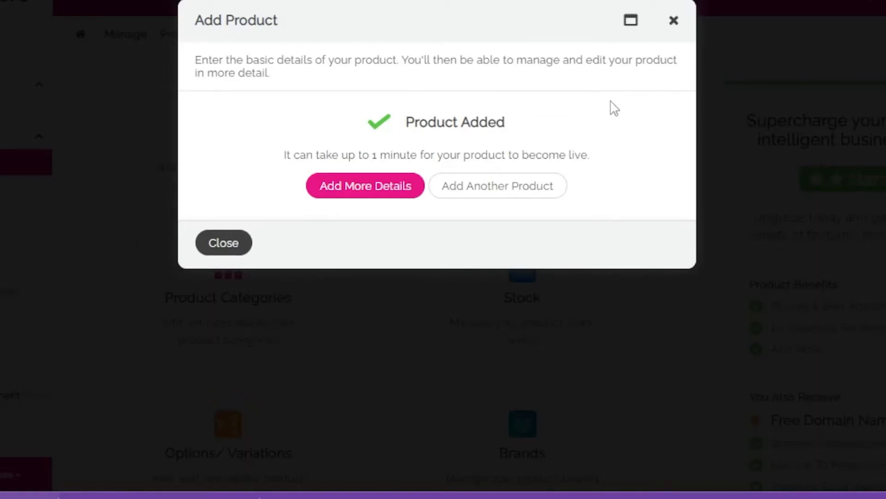
click(674, 20)
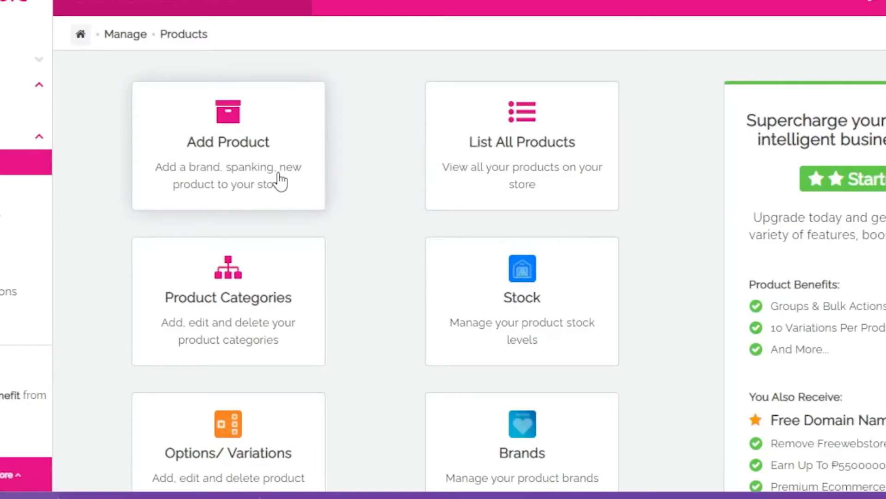
- Return to the product categories and add a Crop Tops subcategory under Shirt
scroll(330, 214, down, 3)
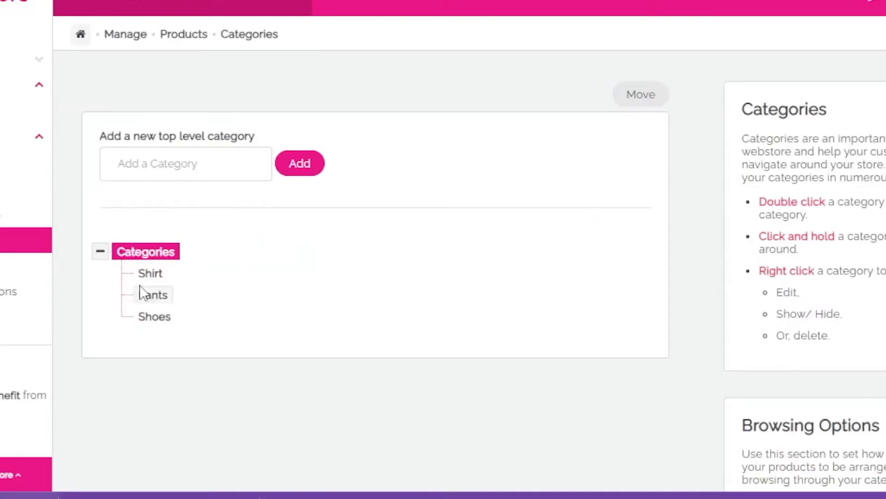
click(150, 274)
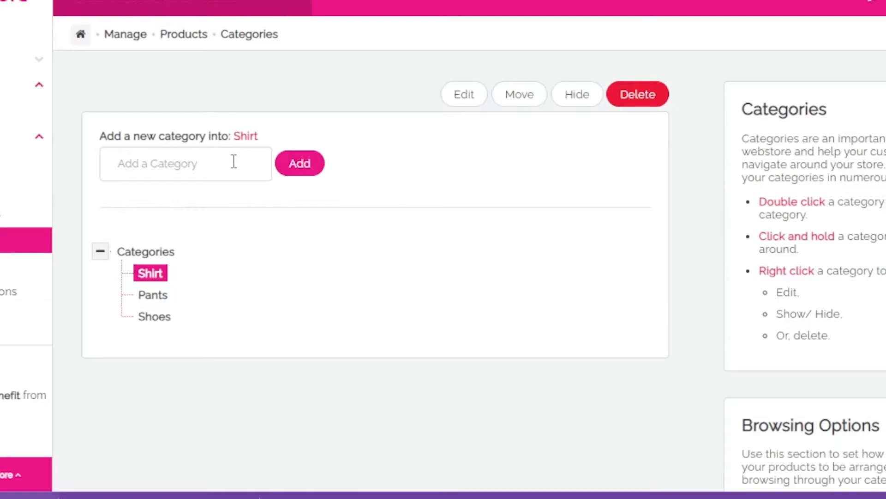
click(220, 168)
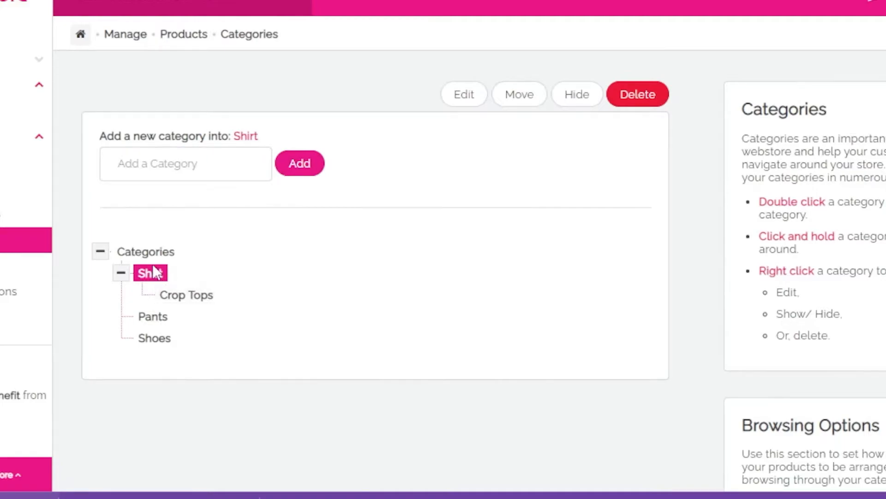
- Add the subcategories Denim and Leggings under Pants and Rubber Shoes under Shoes
click(159, 321)
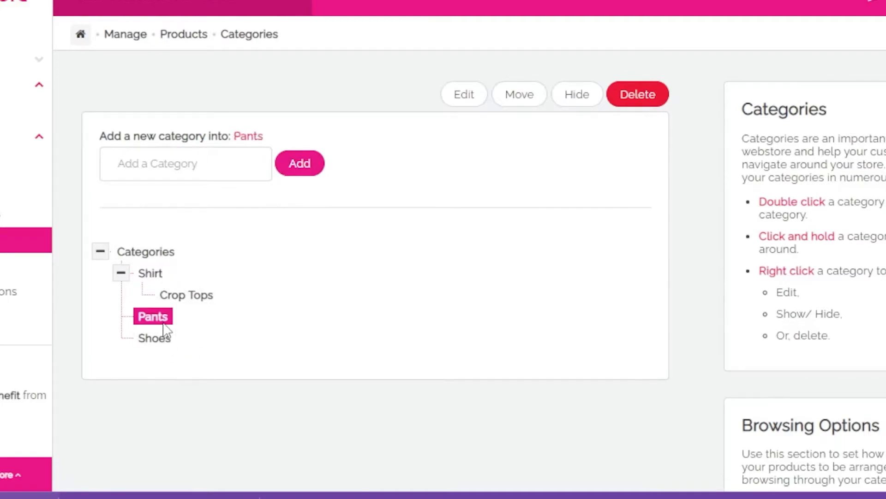
click(214, 168)
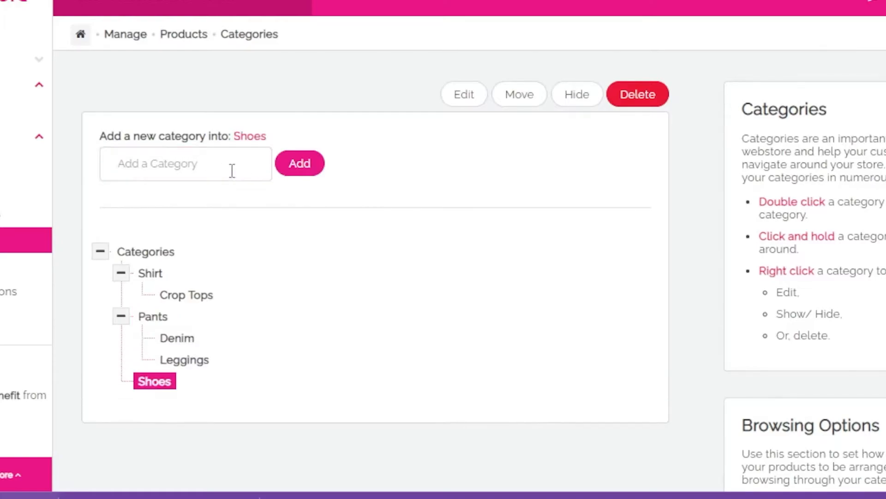
click(219, 170)
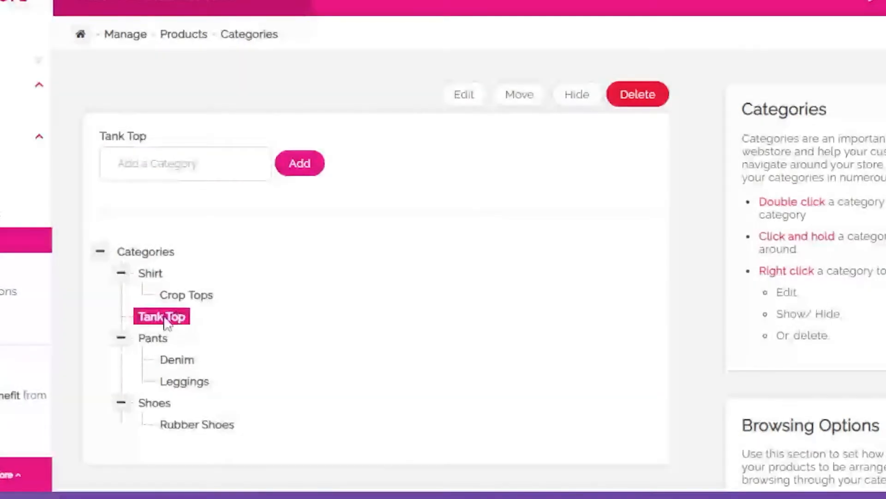
- Delete the misplaced top-level Tank Top category
right_click(170, 319)
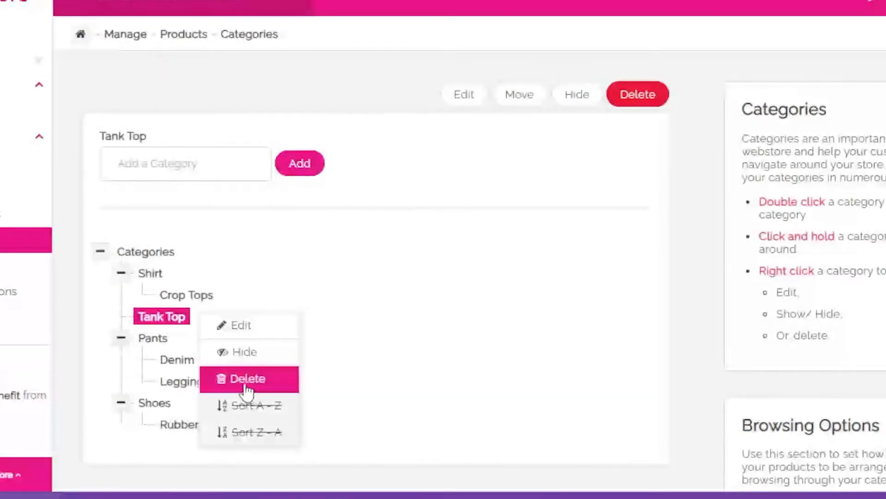
click(247, 379)
click(655, 99)
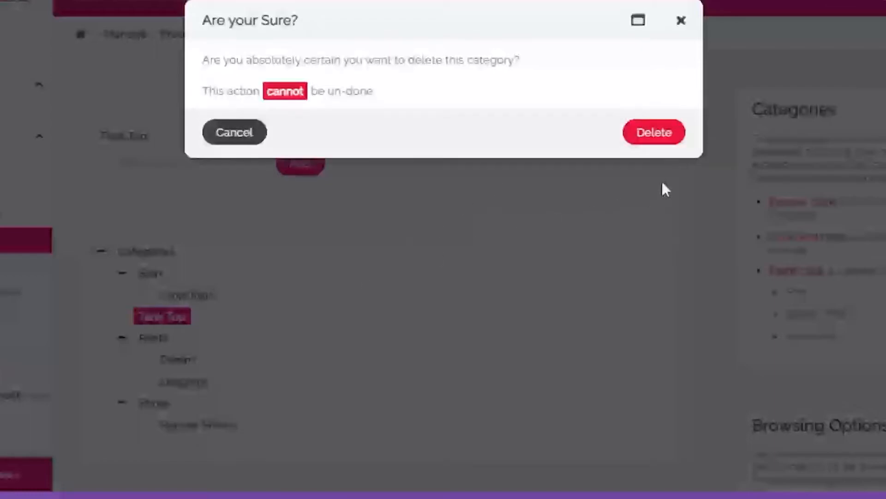
click(665, 133)
- Add a Tank Top subcategory under Shirt and save the category changes
click(149, 275)
click(197, 176)
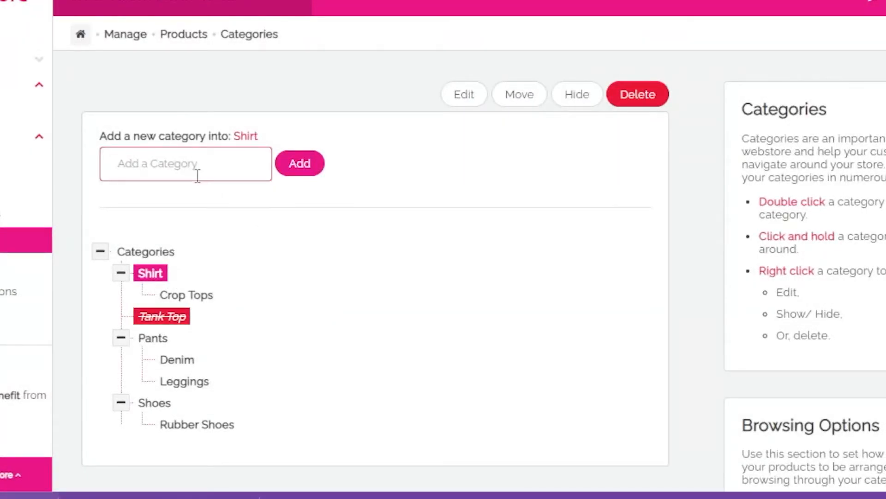
text(Tank Top)
click(300, 163)
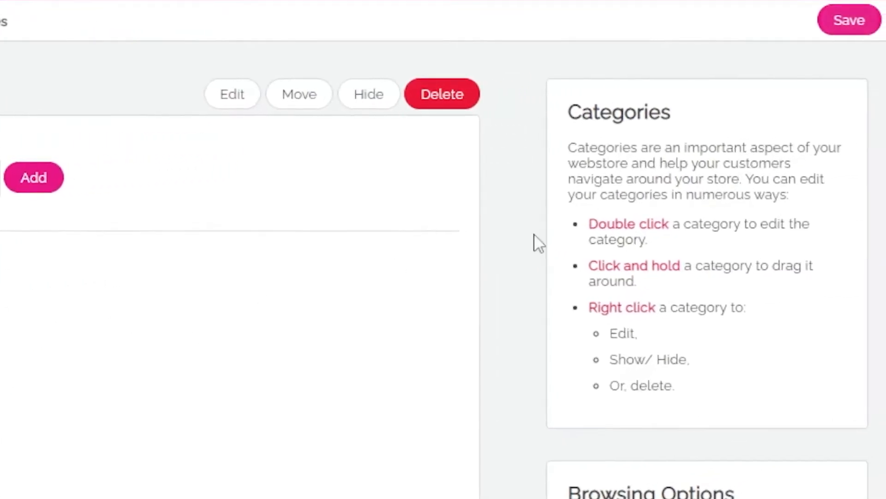
click(844, 27)
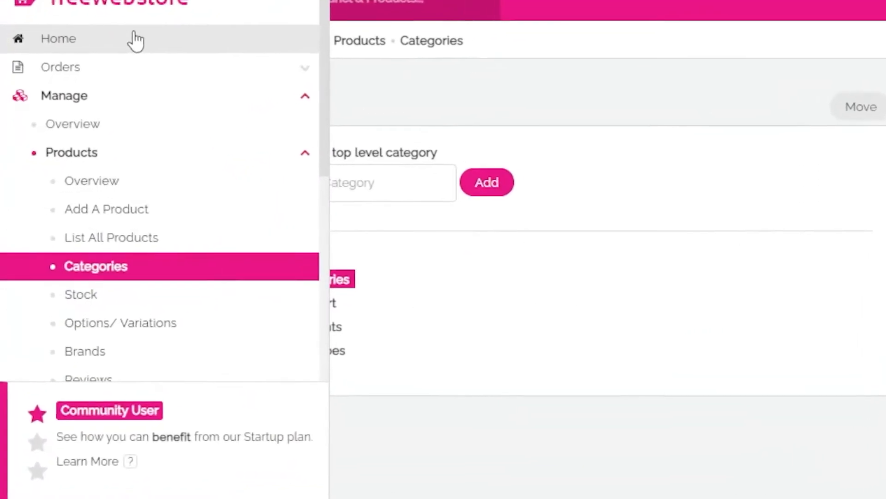
- Return to the store's home dashboard and preview the online store
click(140, 33)
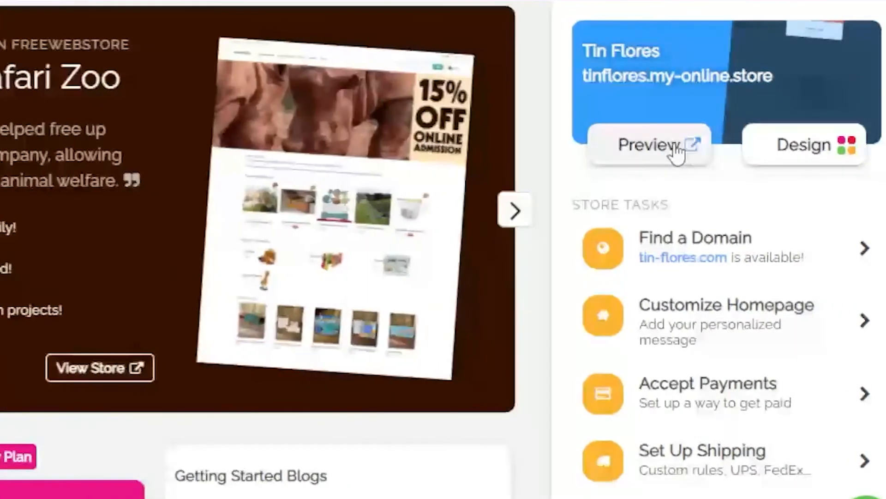
click(668, 145)
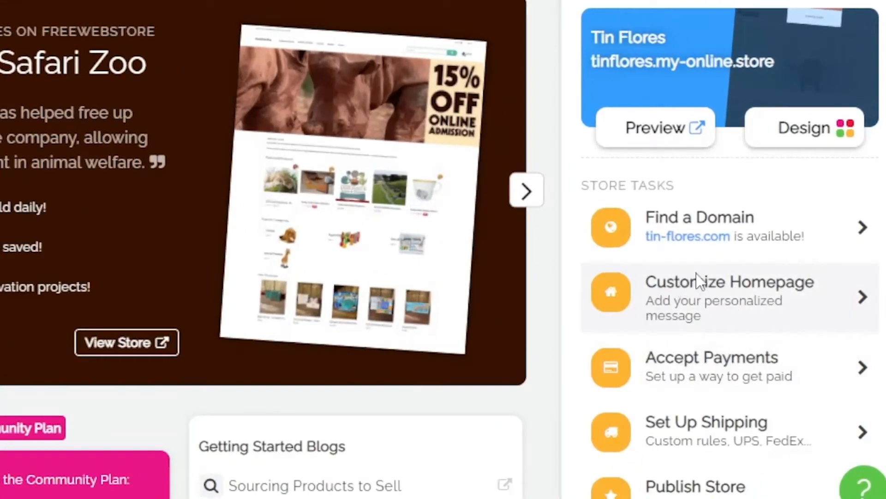
- Open the homepage customization task and reorder the navigation menu pages to Home, About, Contact, Offers, Cart
click(700, 280)
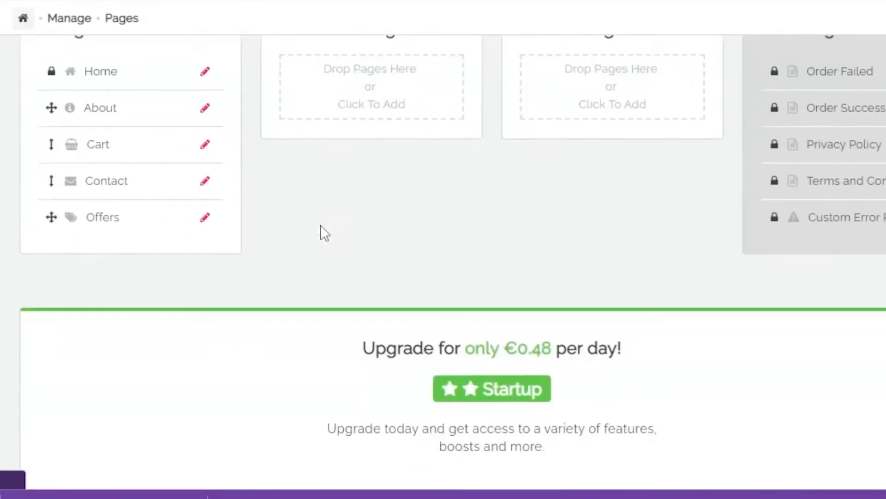
scroll(321, 226, up, 4)
scroll(570, 279, down, 2)
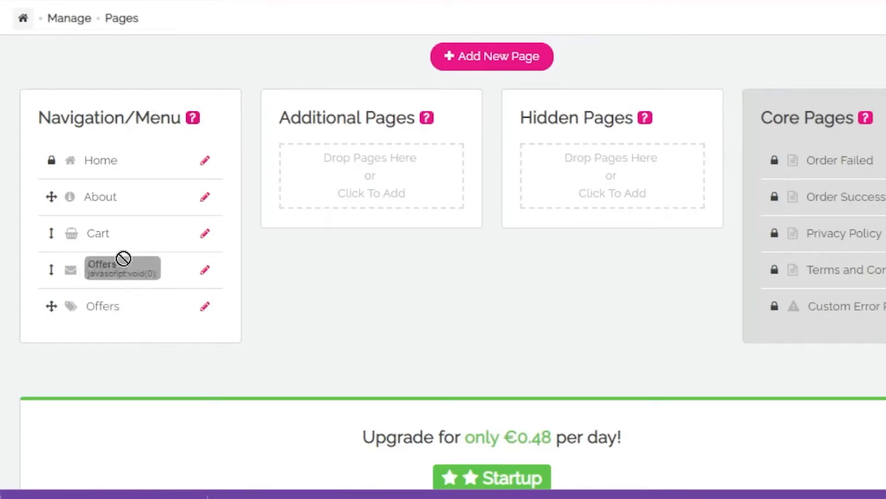
drag(55, 307, 54, 262)
drag(62, 333, 74, 274)
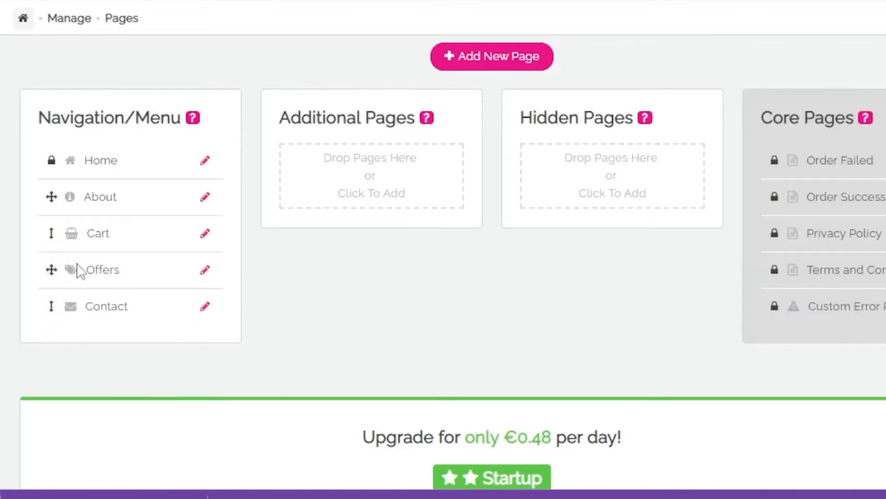
drag(51, 302, 54, 272)
drag(51, 232, 54, 314)
- Look over the page management section and save the new page order
scroll(621, 311, up, 3)
scroll(528, 175, down, 3)
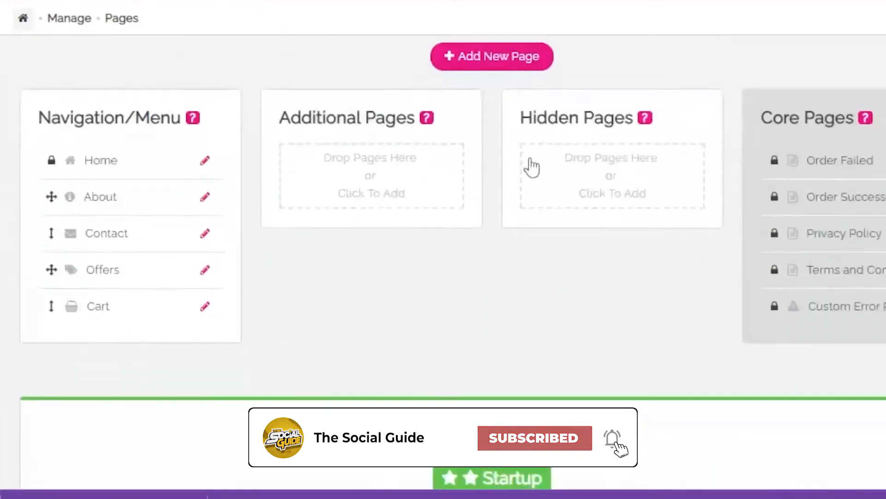
scroll(595, 343, down, 9)
scroll(587, 369, up, 8)
scroll(586, 372, down, 9)
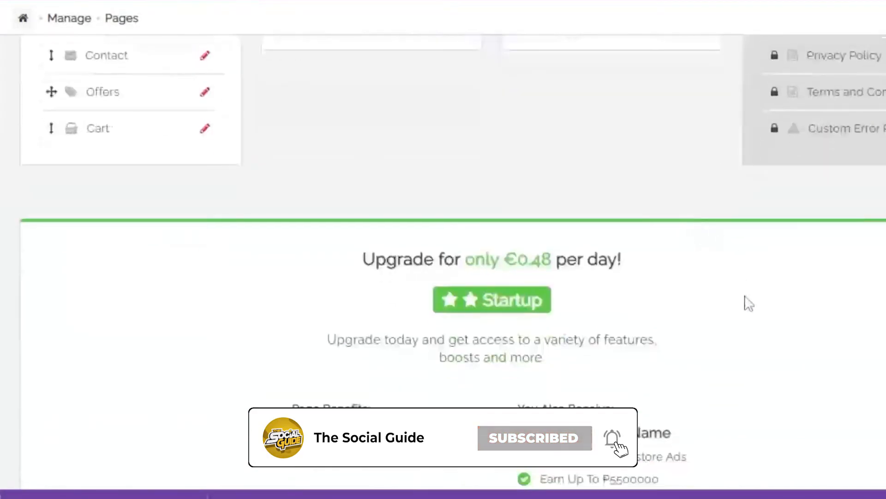
scroll(653, 340, up, 6)
scroll(720, 359, down, 5)
scroll(716, 359, up, 8)
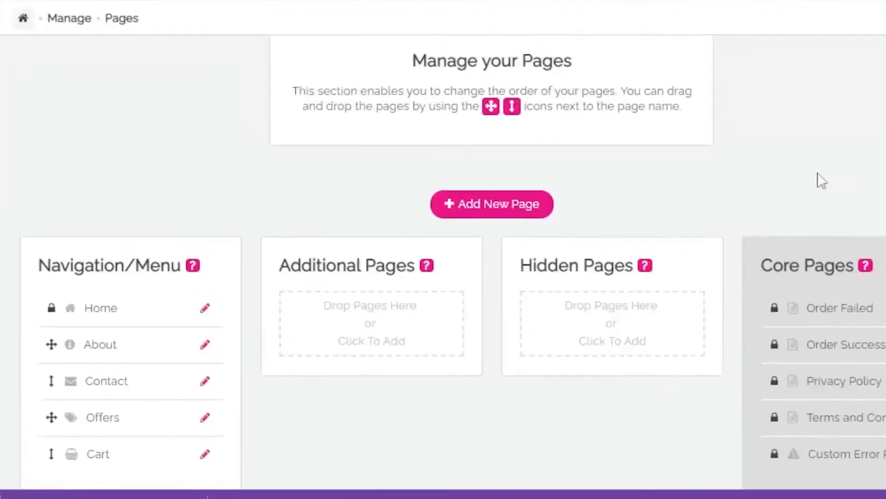
click(830, 21)
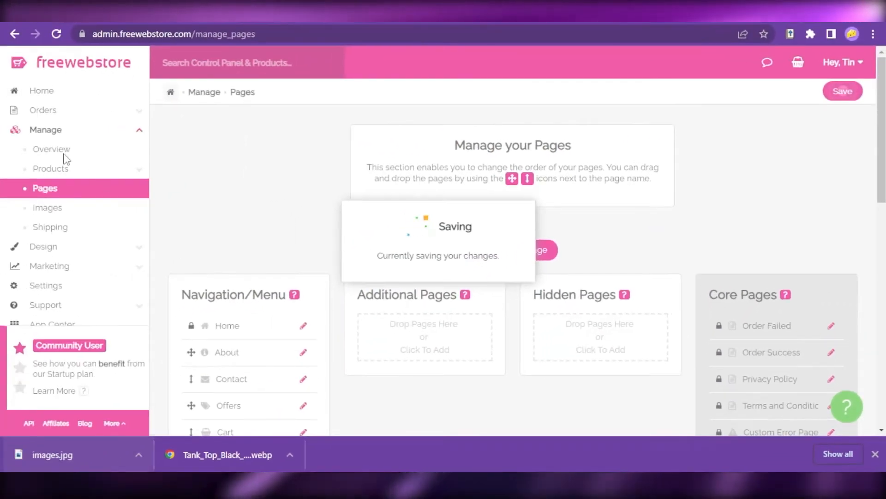
- Open the store's homepage in the editor, open the logo settings, and look through the page content
click(106, 90)
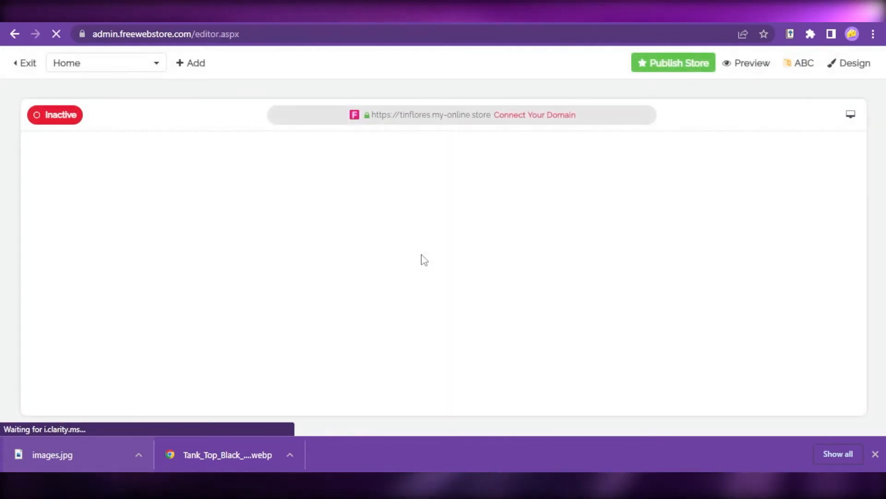
click(159, 202)
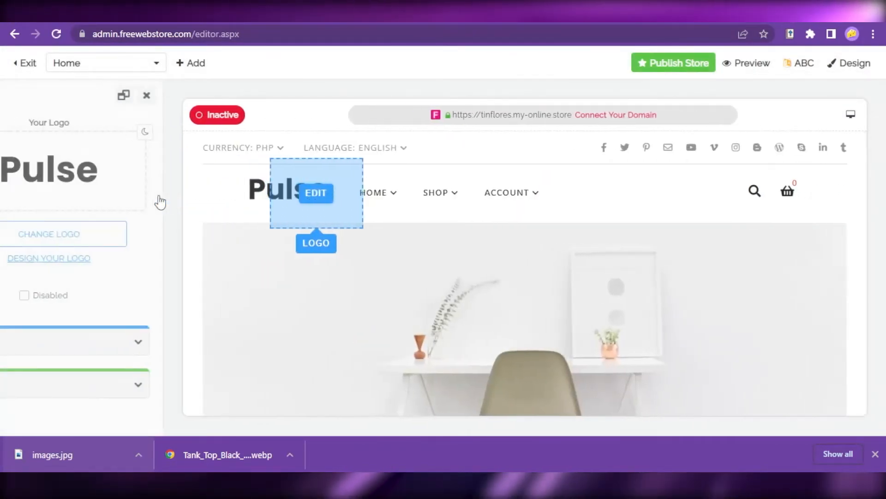
click(174, 184)
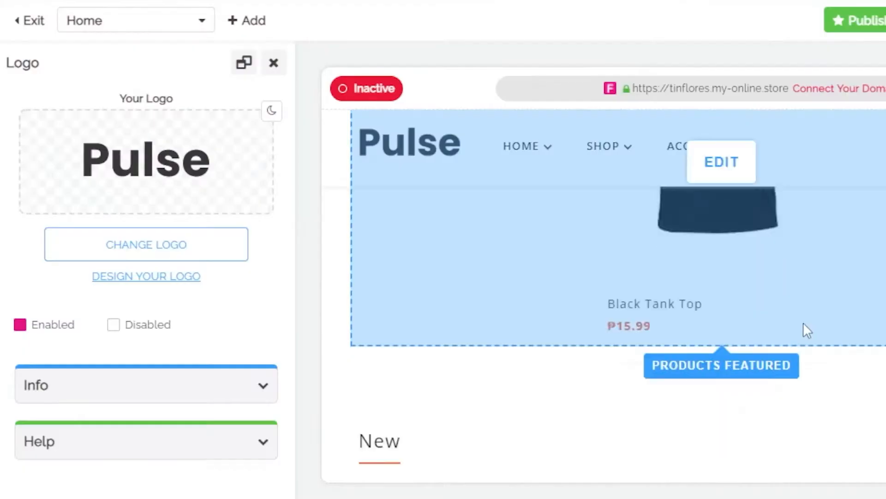
scroll(802, 323, down, 12)
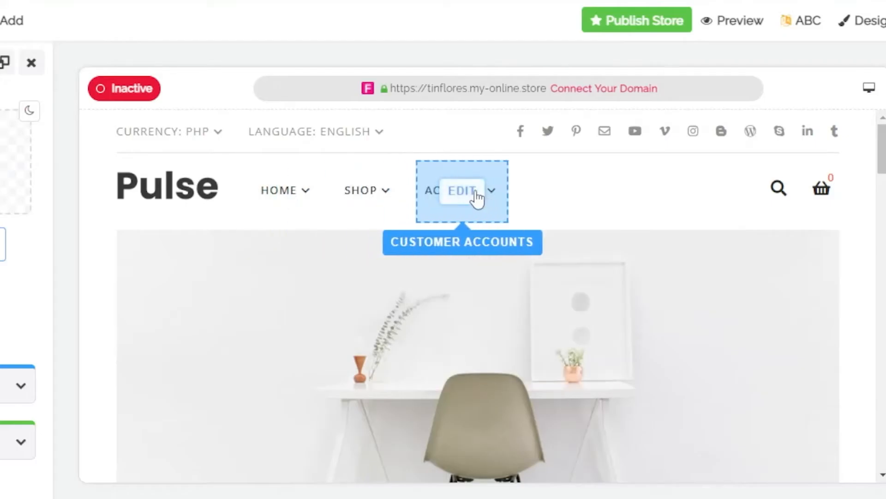
scroll(586, 329, down, 5)
scroll(586, 328, down, 4)
scroll(590, 223, up, 7)
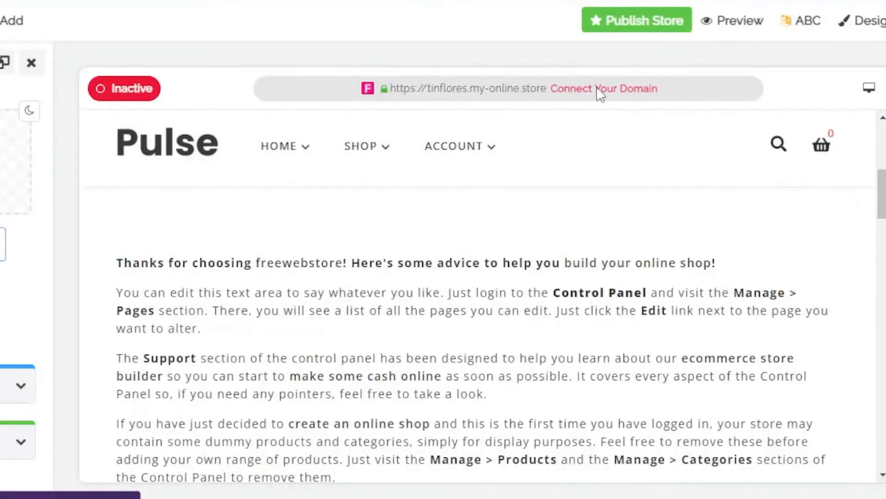
- Open the domain connection page from the editor and review the domain name options and benefits
click(600, 89)
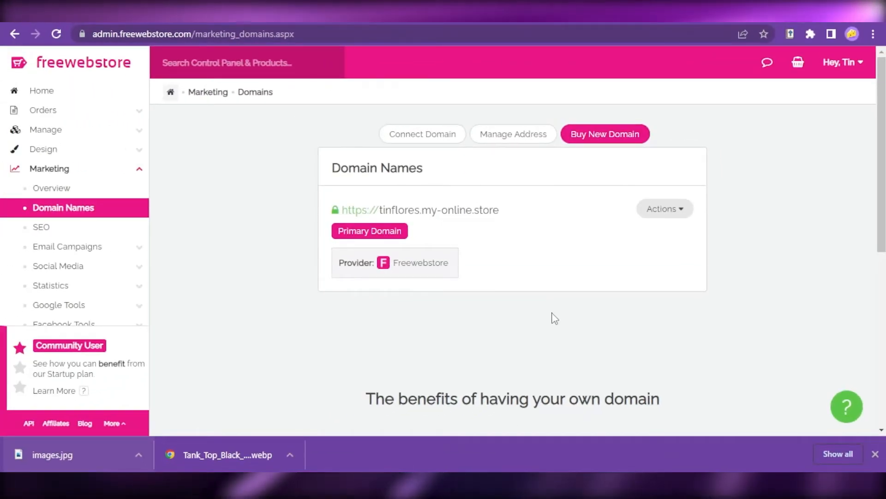
scroll(697, 330, down, 2)
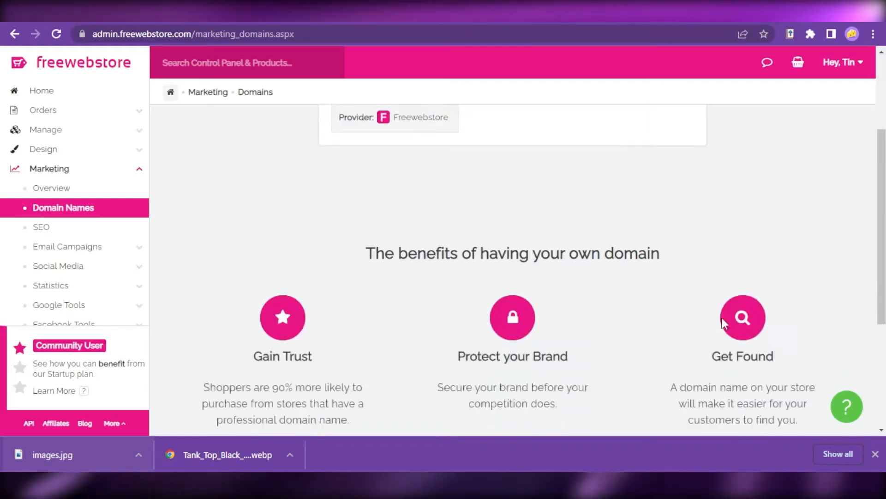
- Look over the actions available for the store's free domain
scroll(718, 324, up, 2)
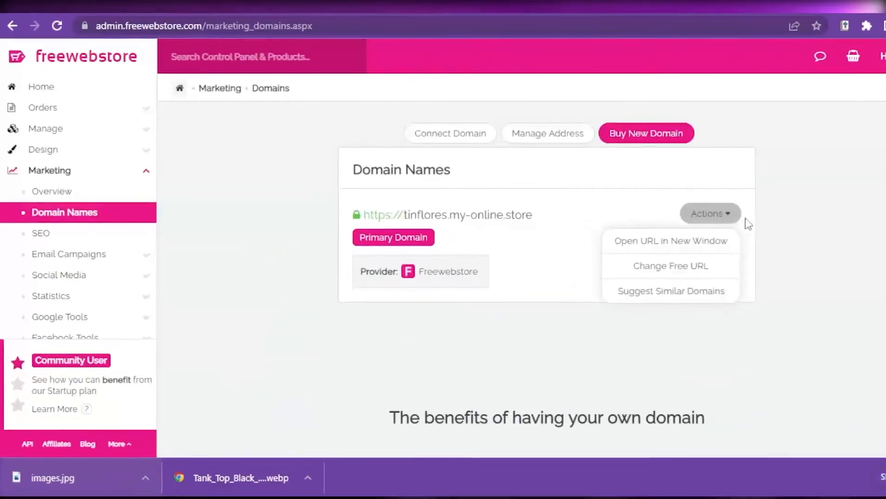
mouse_move(665, 212)
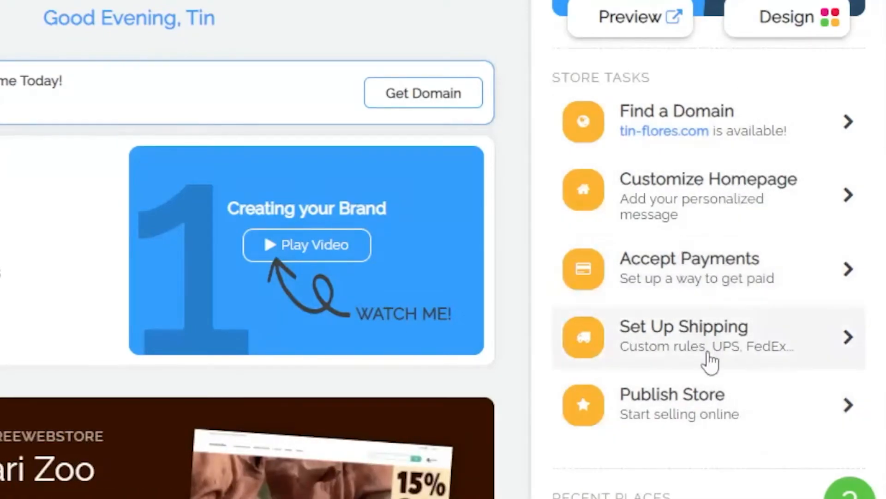
- Open the Publish Store task, switch the store from vacation mode to Publish, and save the change
scroll(770, 330, down, 2)
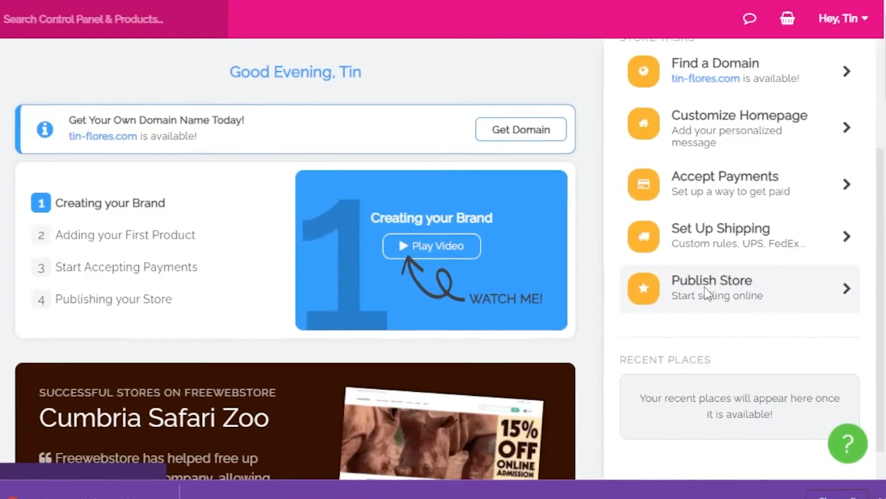
click(664, 307)
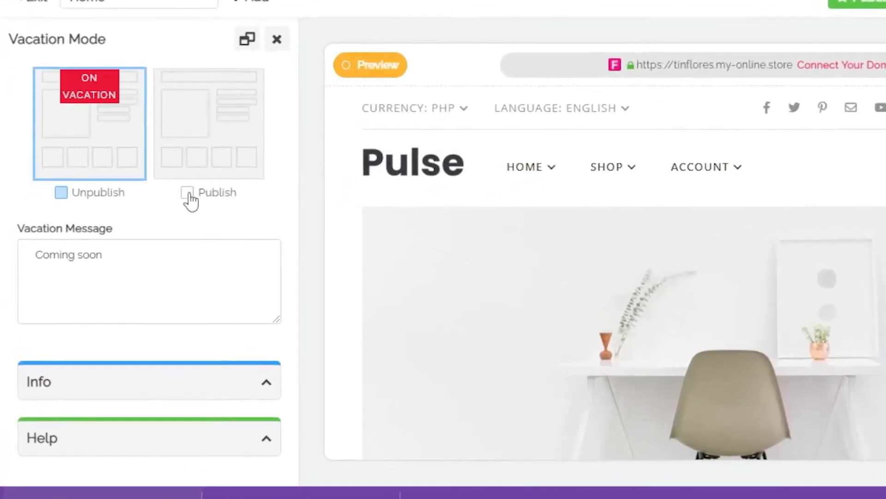
click(142, 213)
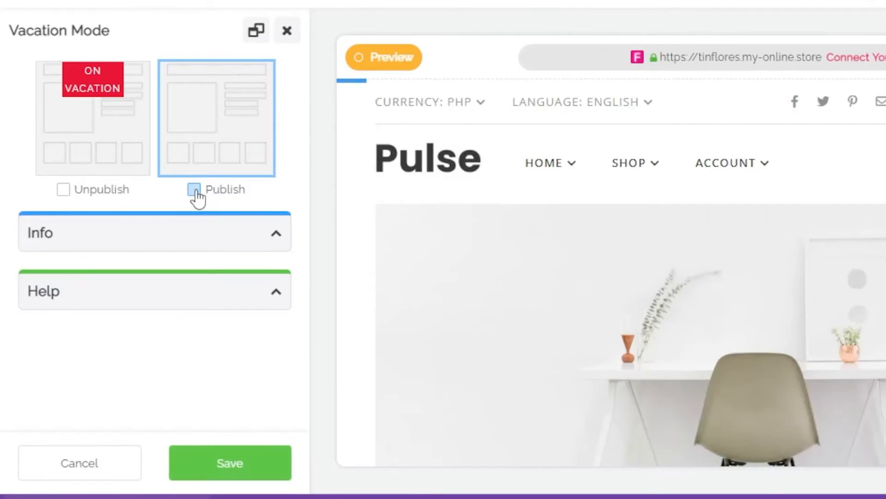
click(236, 466)
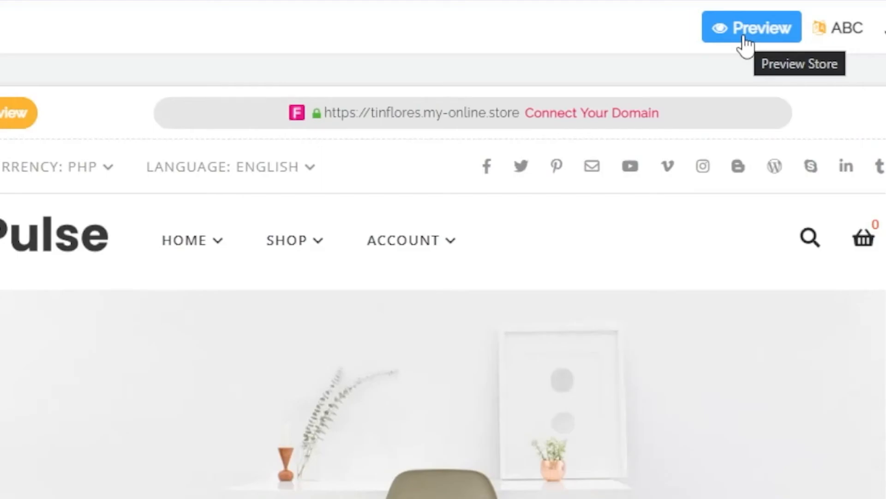
- Preview the store in a new window and look over its Shop and Account menus and homepage content
click(745, 43)
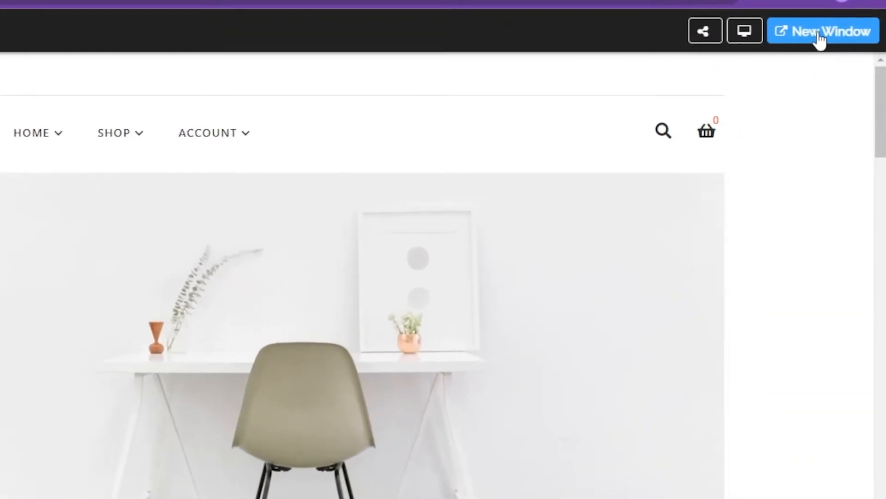
click(813, 23)
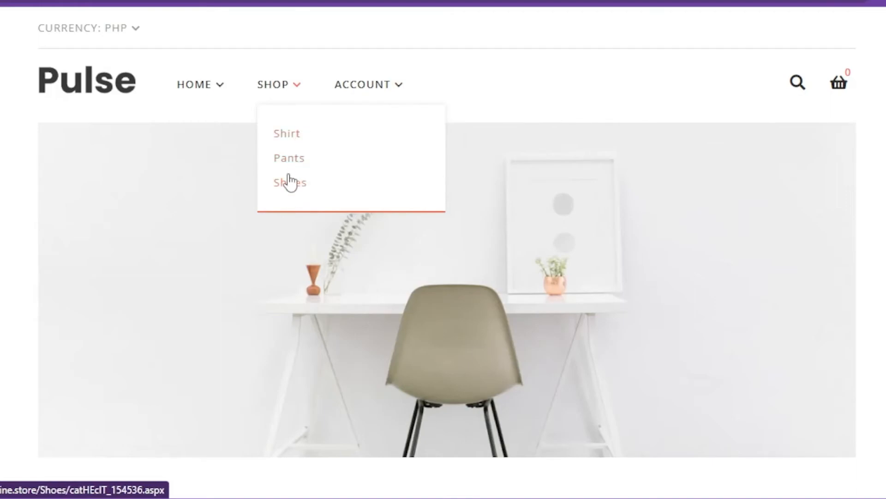
mouse_move(380, 106)
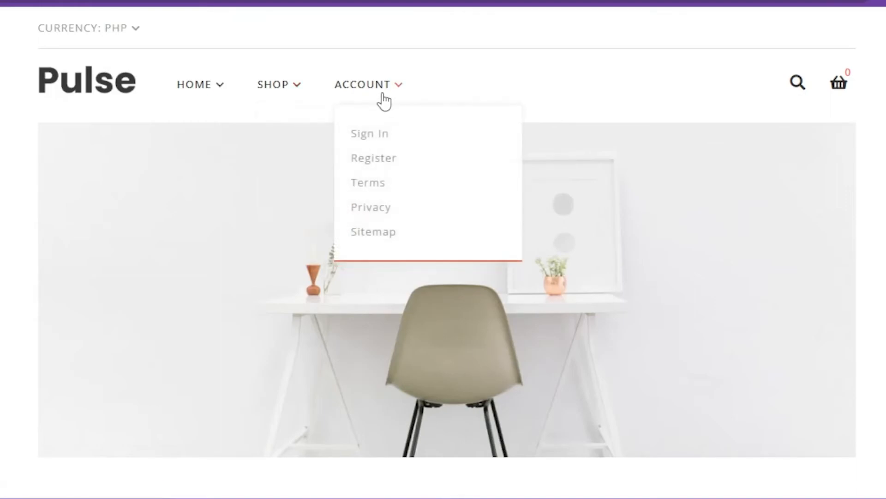
mouse_move(192, 103)
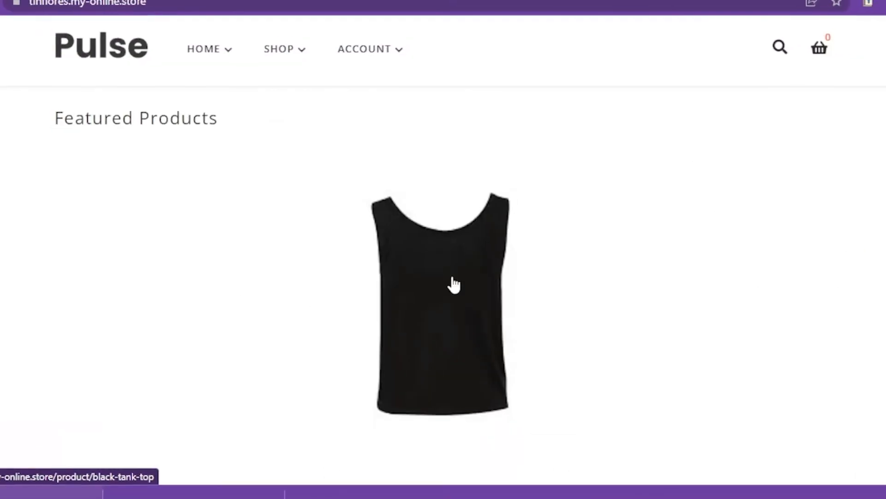
scroll(508, 282, down, 5)
scroll(437, 262, up, 2)
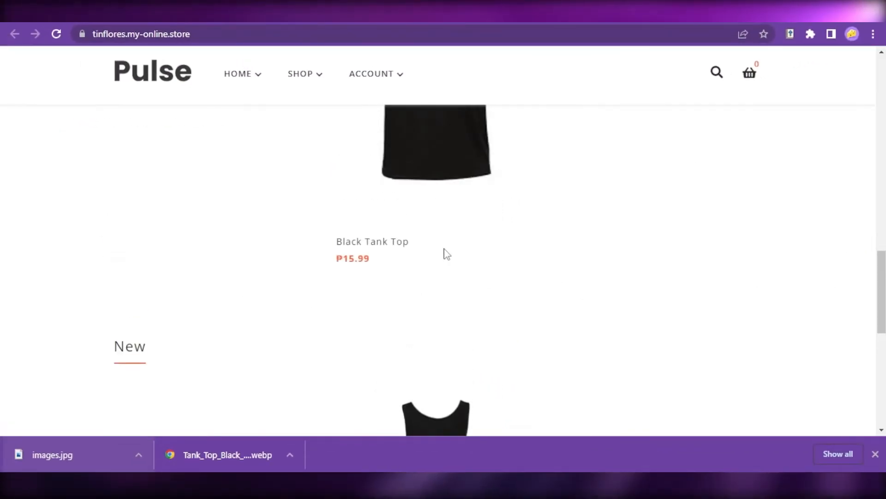
- Open the Black Tank Top product page and review its description, details and reviews
scroll(458, 280, up, 3)
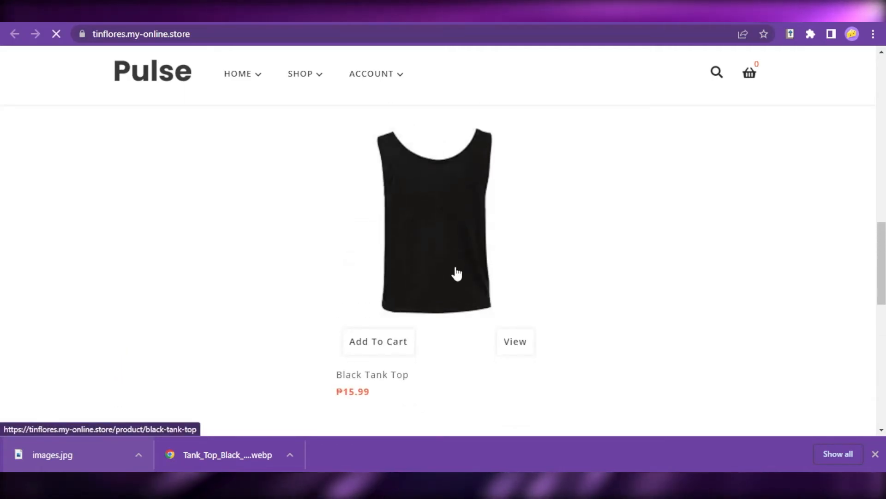
scroll(683, 279, down, 3)
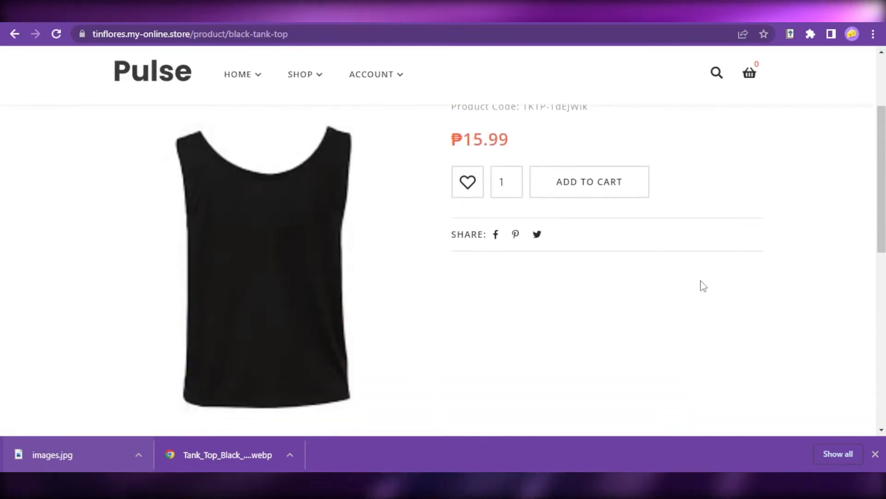
scroll(757, 318, up, 3)
scroll(698, 289, down, 5)
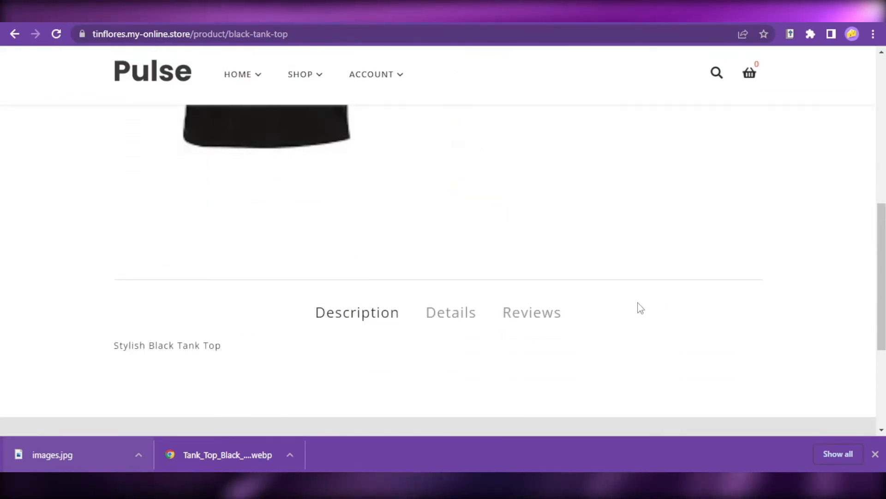
scroll(576, 303, down, 3)
scroll(656, 340, up, 4)
click(433, 319)
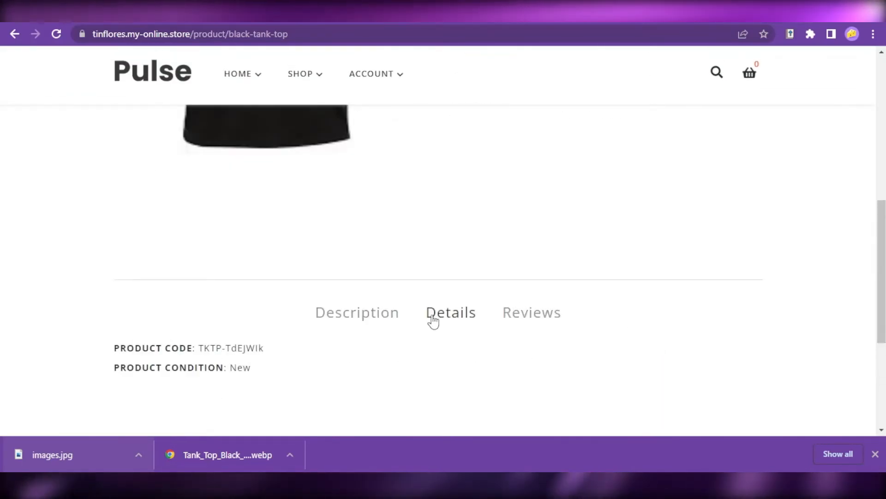
click(358, 314)
click(535, 314)
- Return to the store's homepage and look through its product sections, including New
click(15, 33)
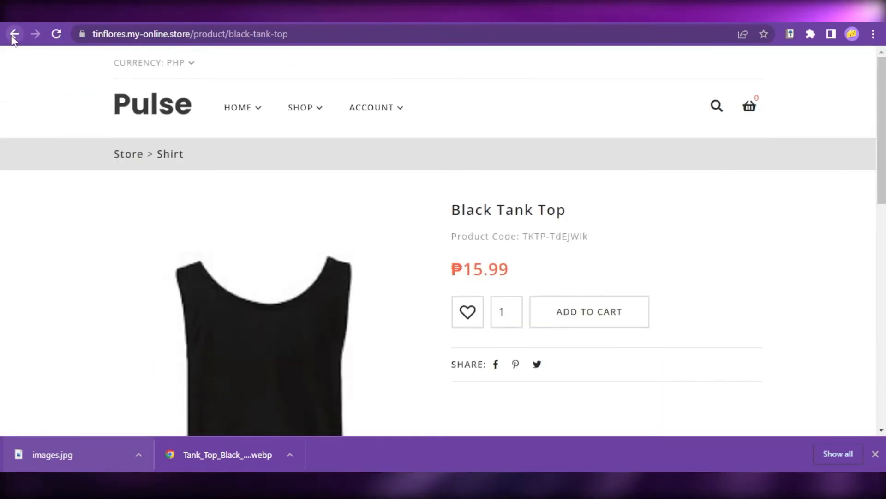
click(15, 34)
scroll(439, 265, down, 5)
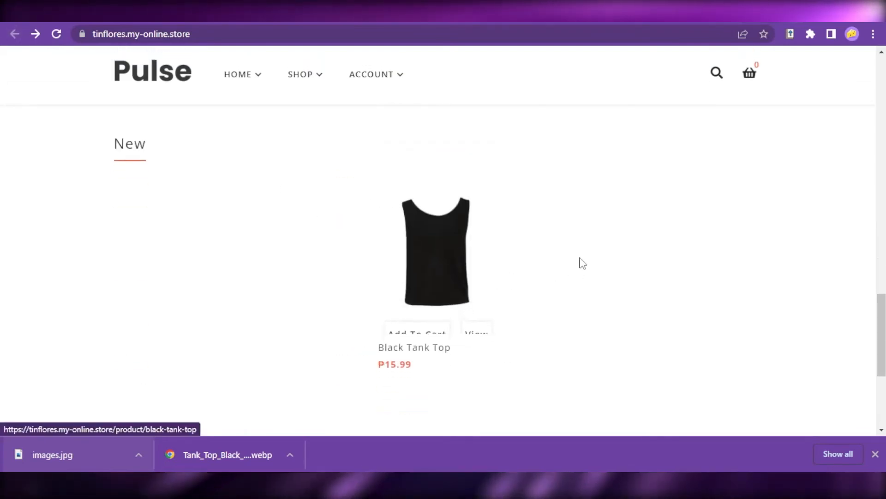
scroll(582, 263, down, 5)
scroll(608, 317, up, 15)
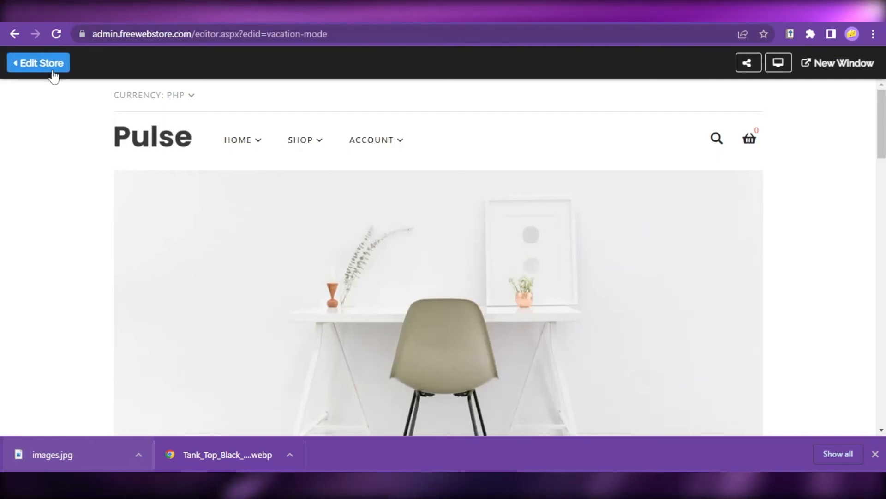
- Leave the store preview and the editor, and look over the control panel's Design overview
click(52, 69)
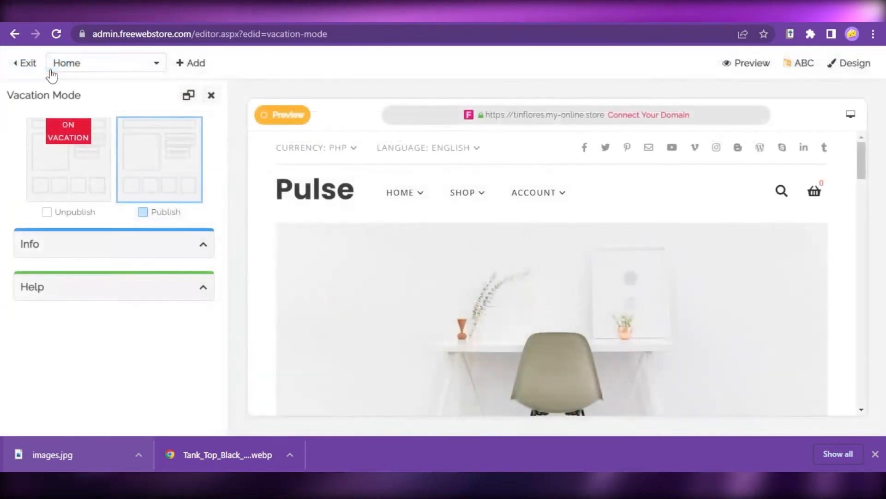
click(27, 63)
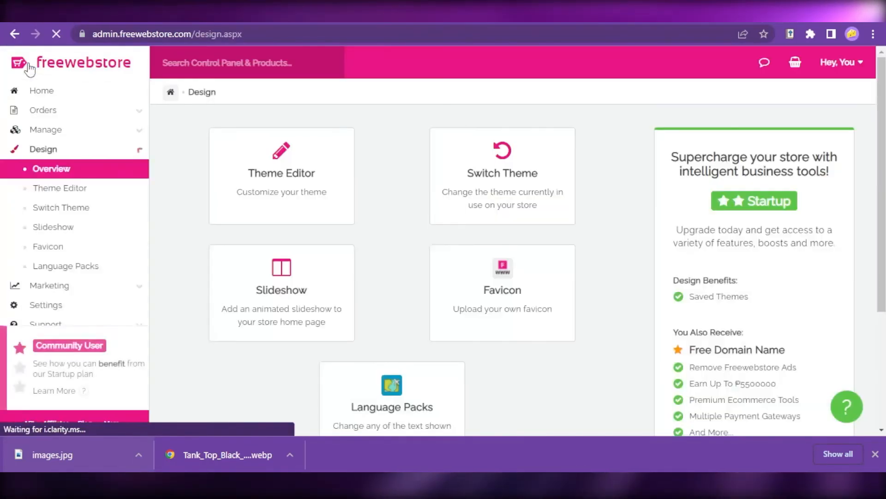
scroll(194, 222, down, 4)
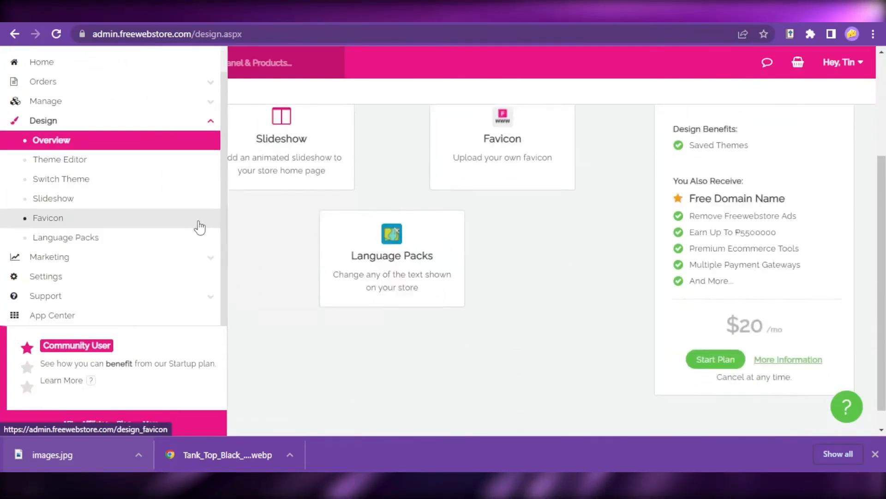
scroll(323, 247, up, 4)
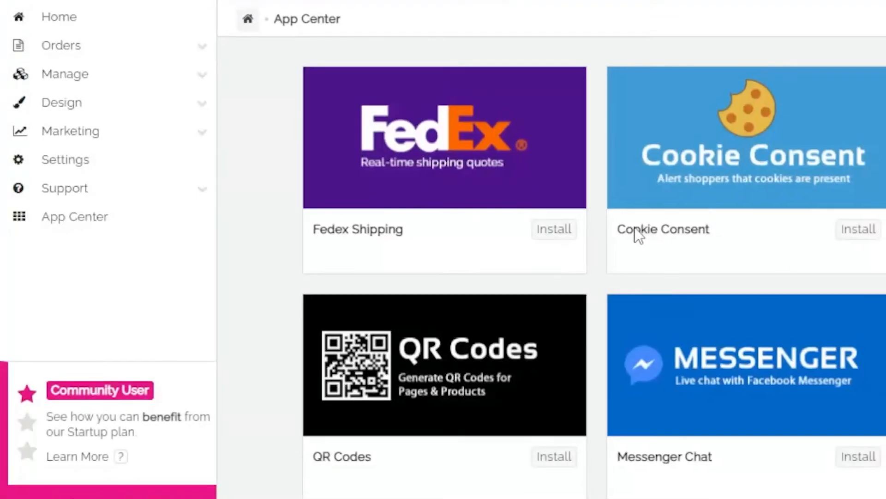
- Browse the App Center's available apps and their prices, and return to the control panel home
scroll(469, 299, down, 5)
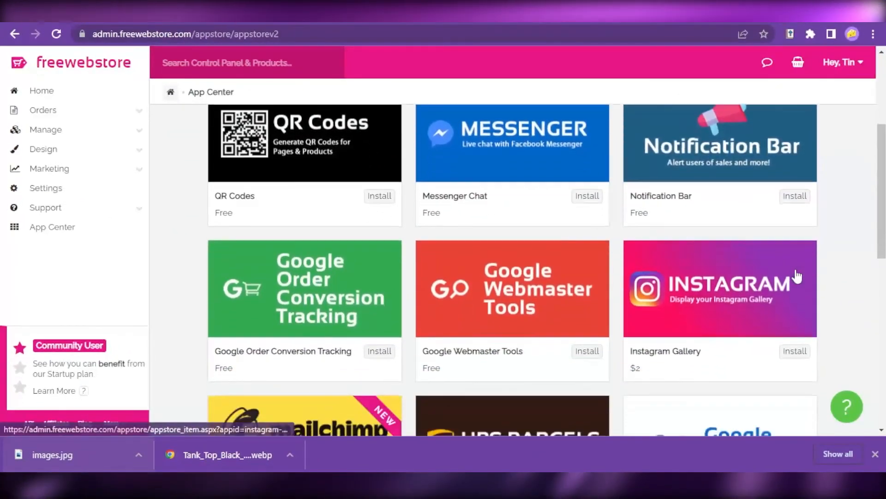
scroll(743, 280, down, 4)
scroll(740, 275, up, 2)
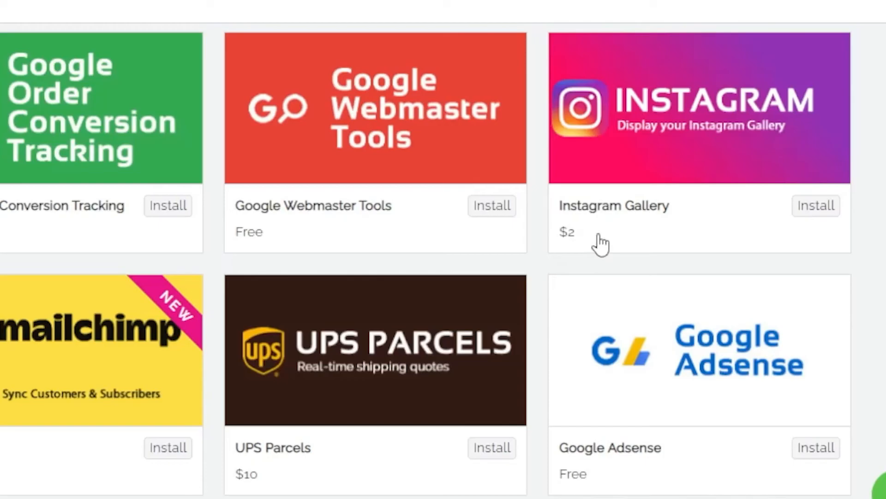
scroll(166, 217, down, 1)
scroll(184, 273, up, 6)
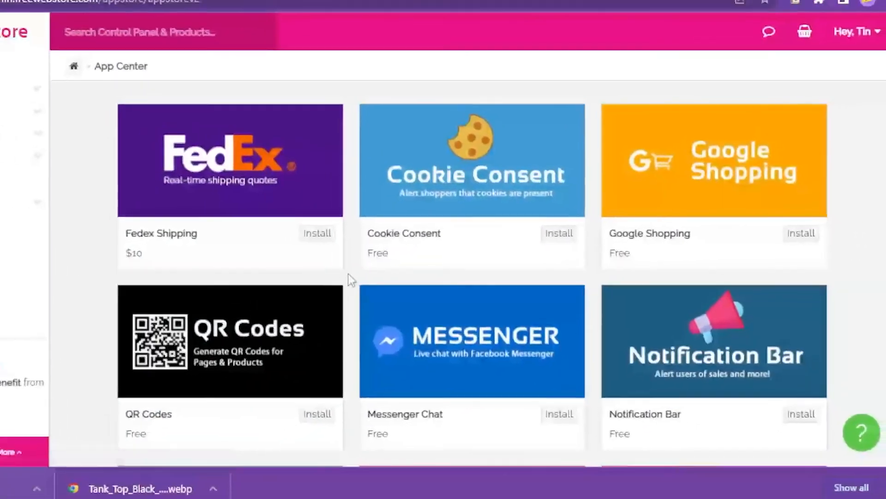
scroll(727, 226, down, 2)
scroll(739, 236, down, 10)
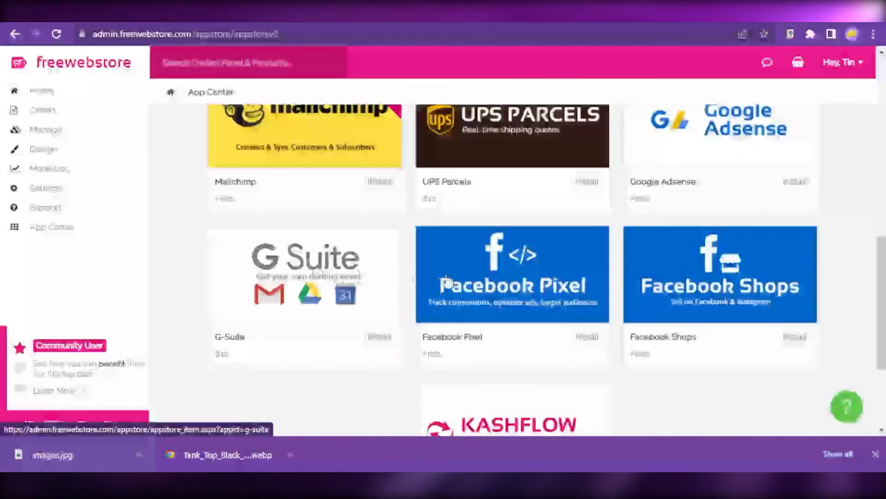
scroll(586, 287, up, 8)
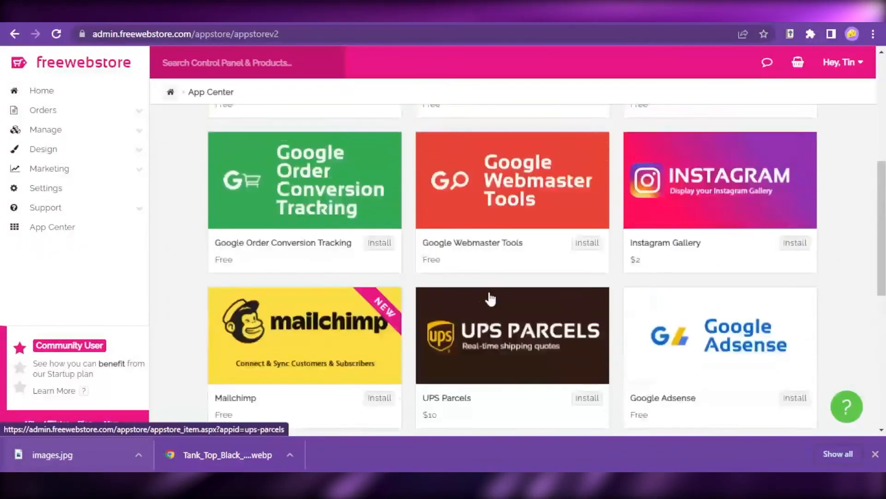
scroll(575, 266, up, 5)
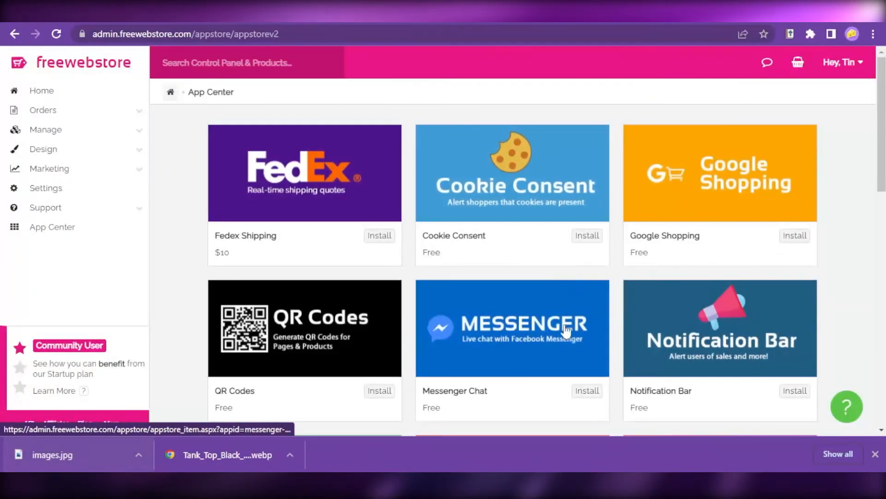
scroll(495, 295, down, 3)
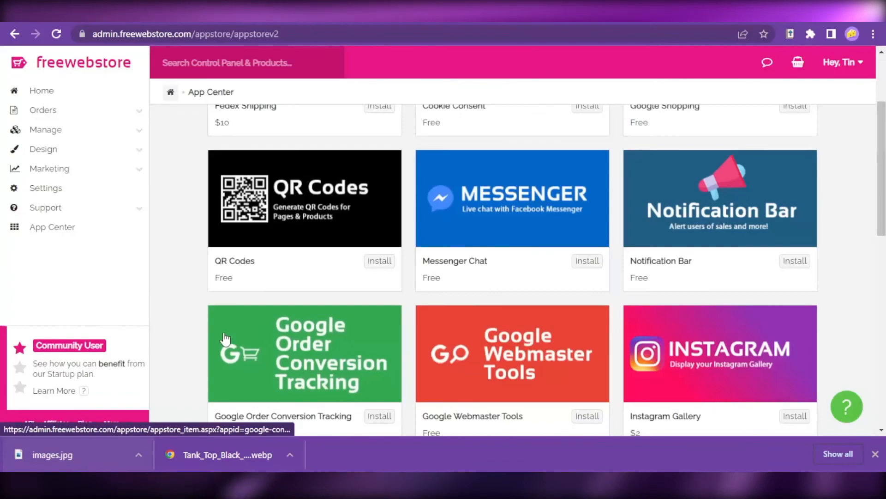
scroll(648, 294, down, 6)
scroll(837, 326, down, 5)
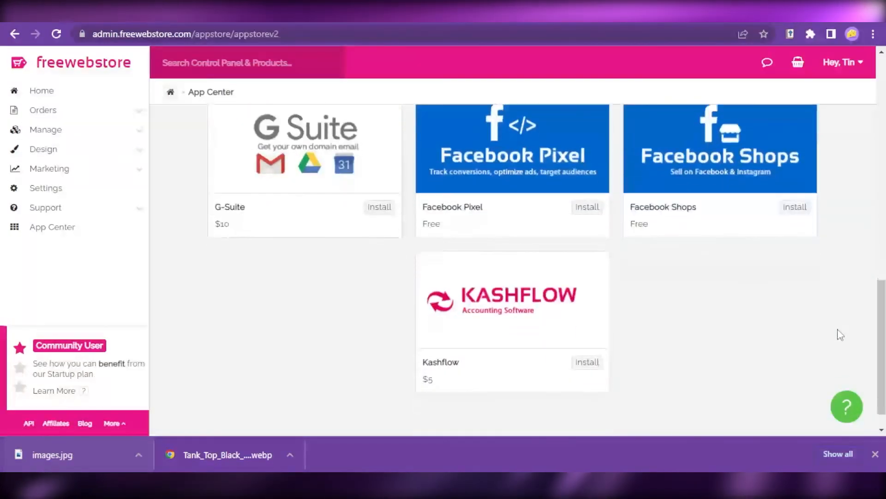
scroll(838, 342, up, 13)
click(42, 91)
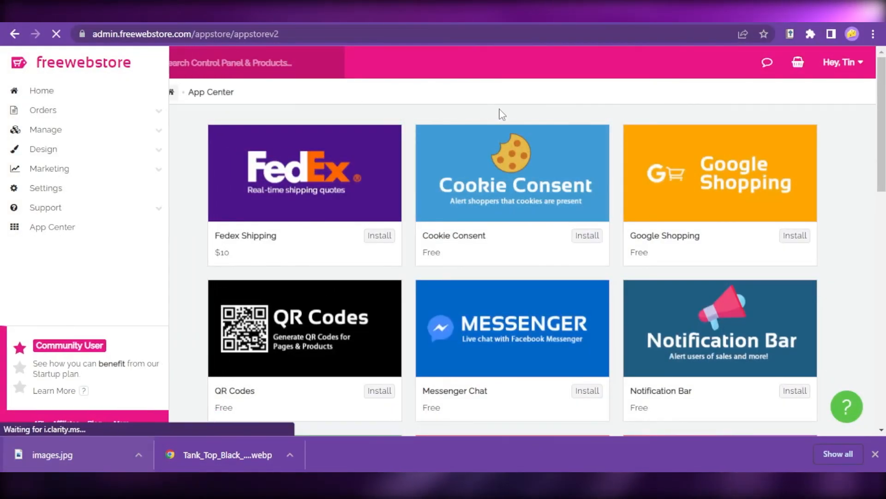